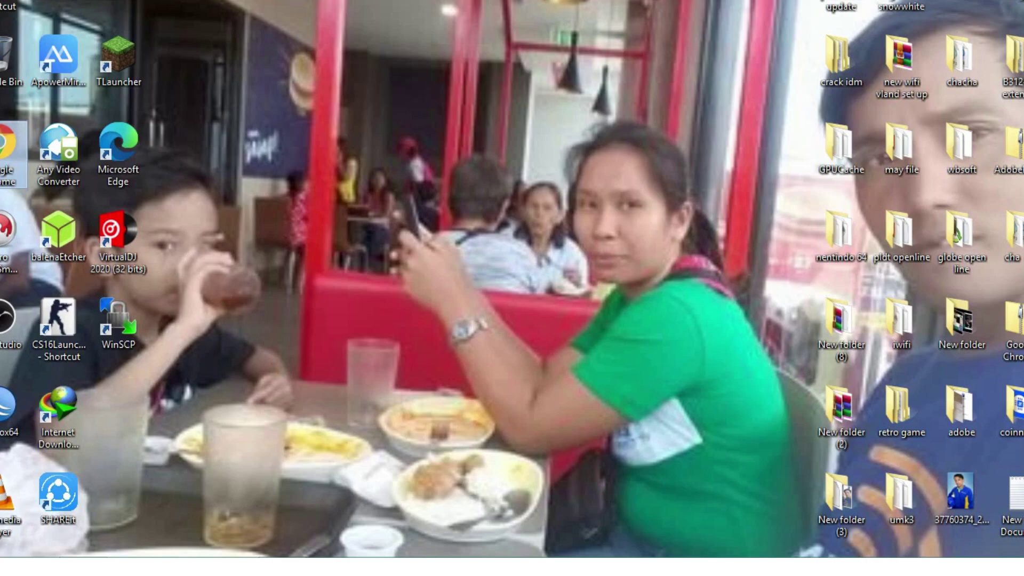
Open Google Chrome and check which Wi-Fi network the computer is connected to.
double_click(5, 151)
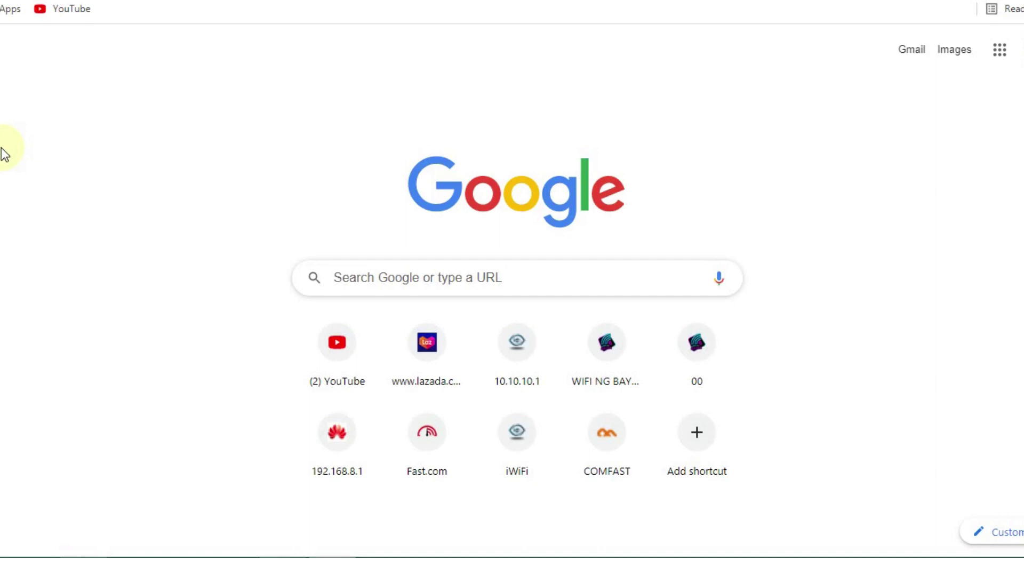
mouse_move(1010, 554)
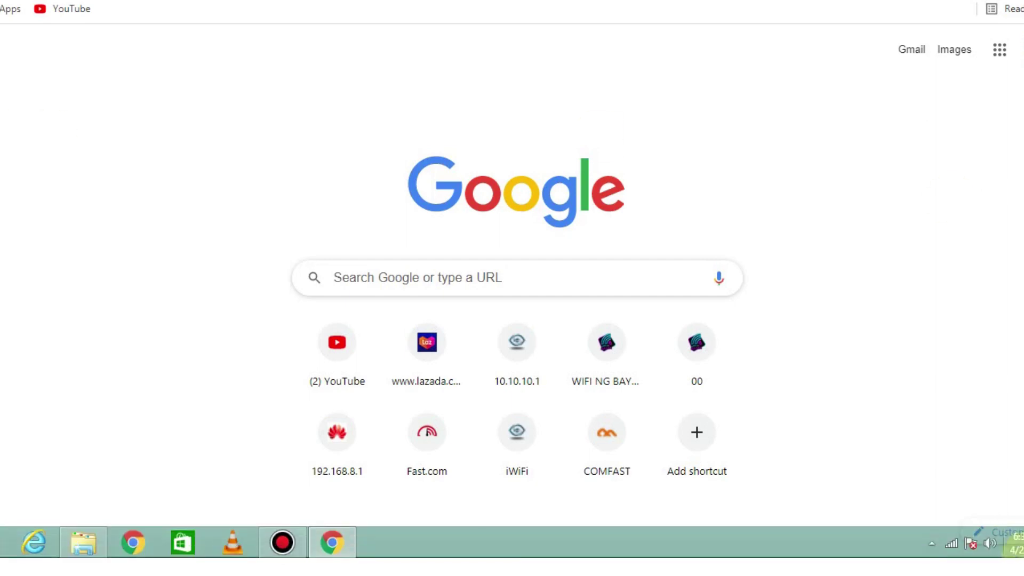
click(951, 545)
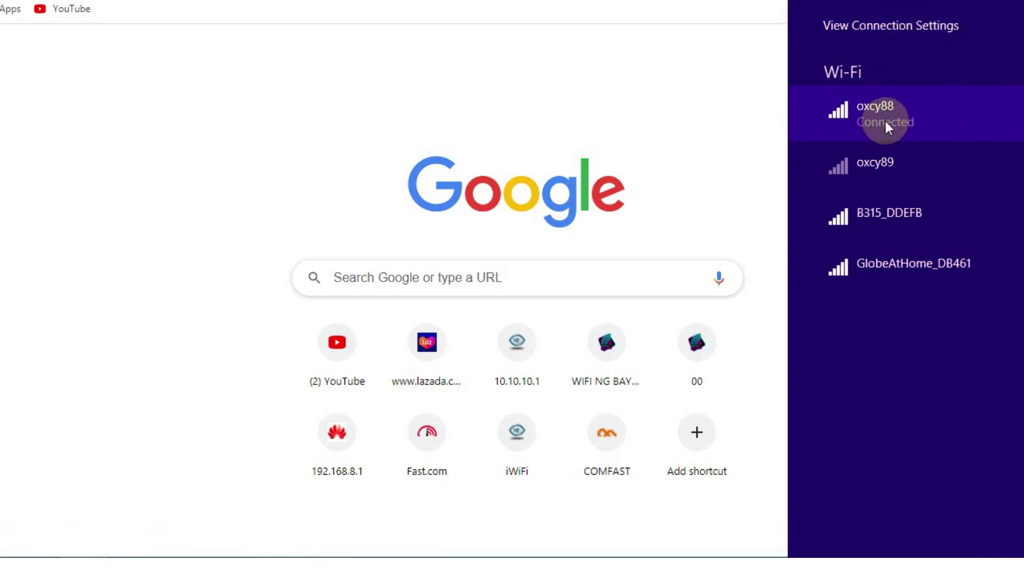
click(683, 100)
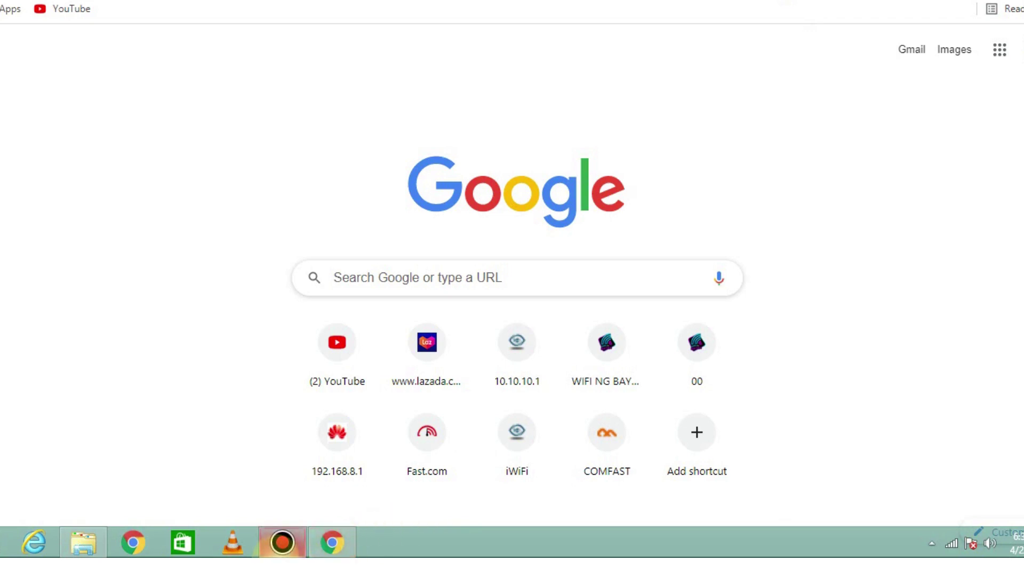
mouse_move(331, 542)
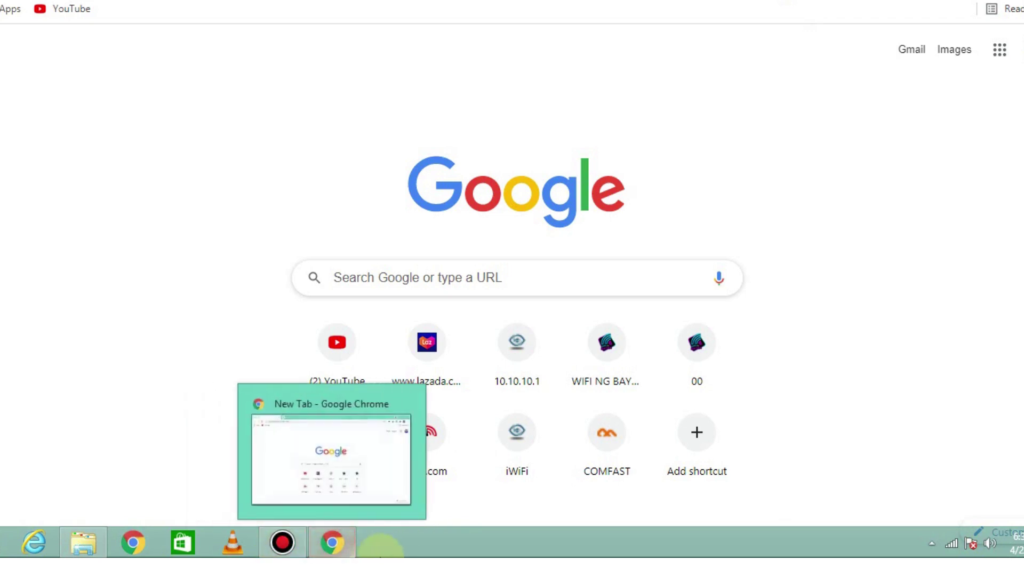
click(339, 552)
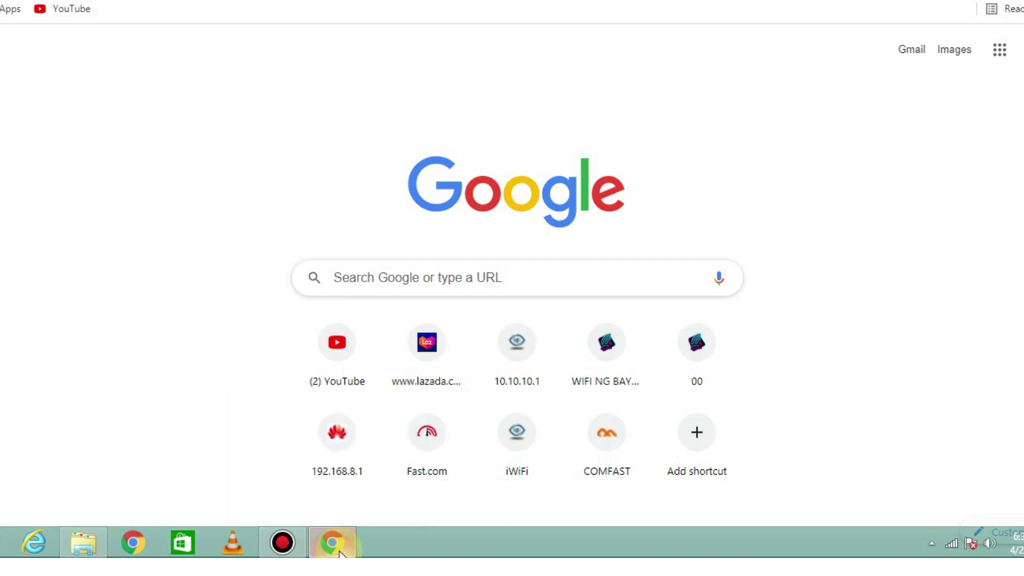
Search Google for "ngrok dashboard" and open the dashboard.ngrok.com result.
click(262, 4)
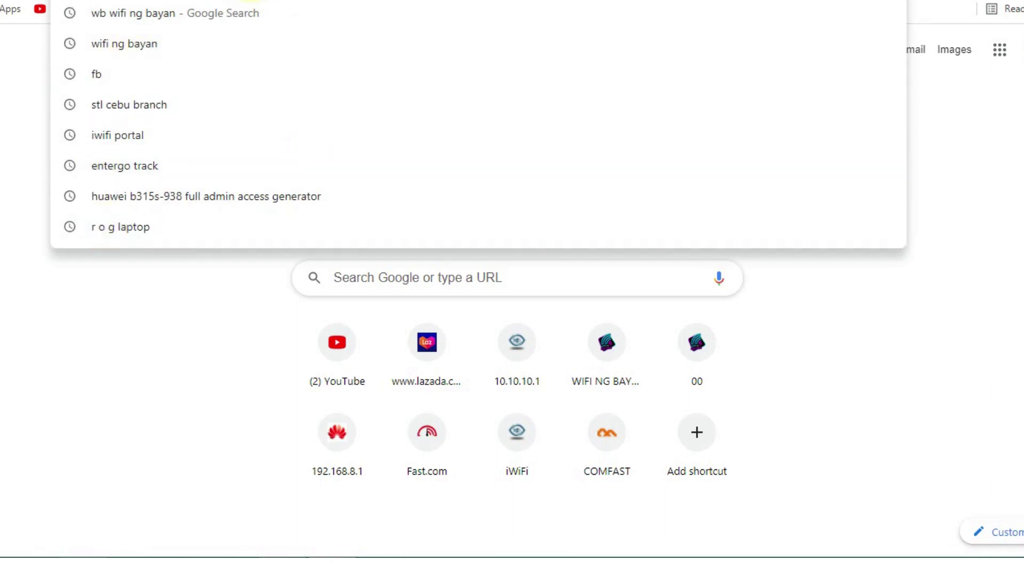
text(nrg)
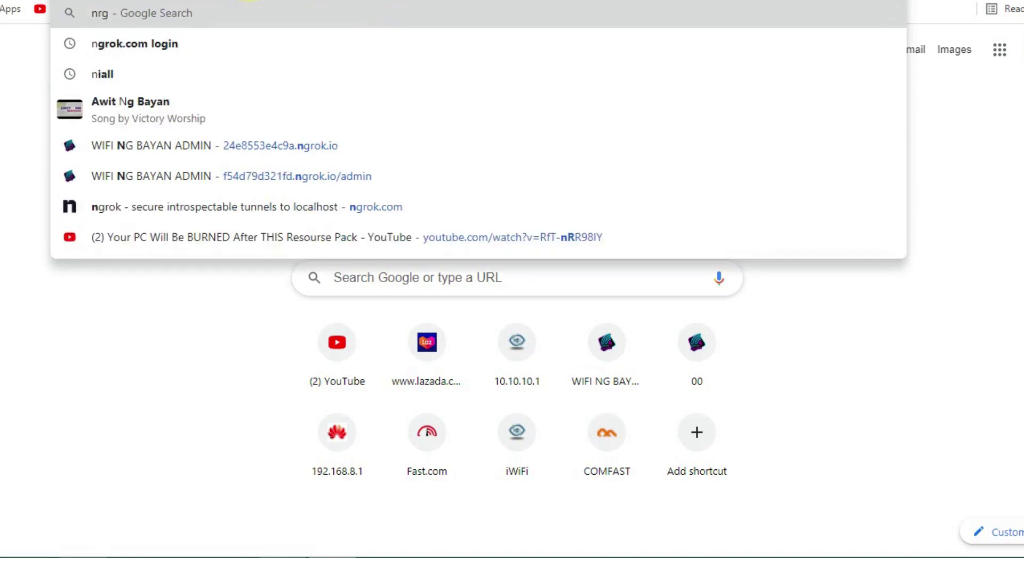
text(\)
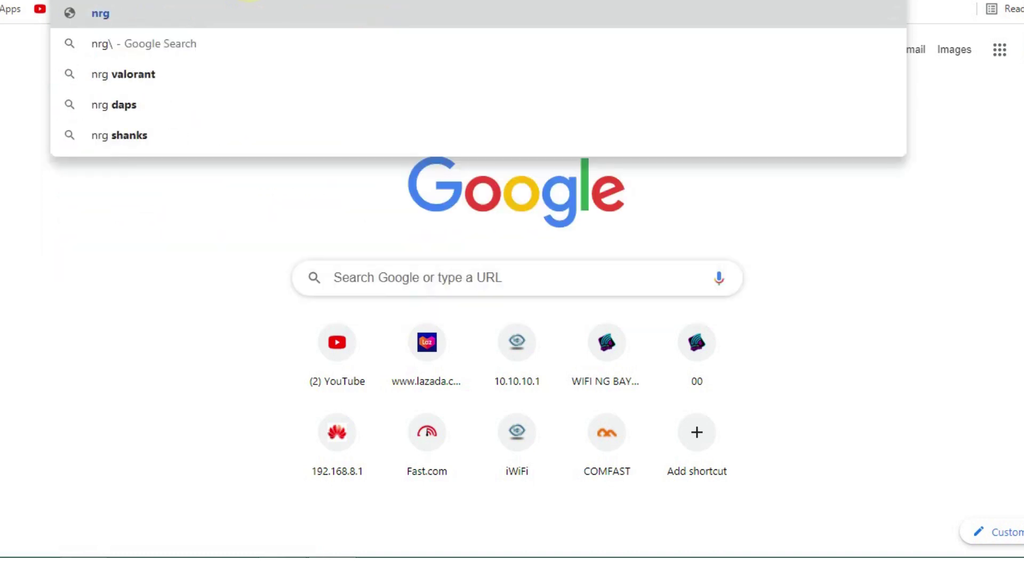
key(BackSpace)
text(o)
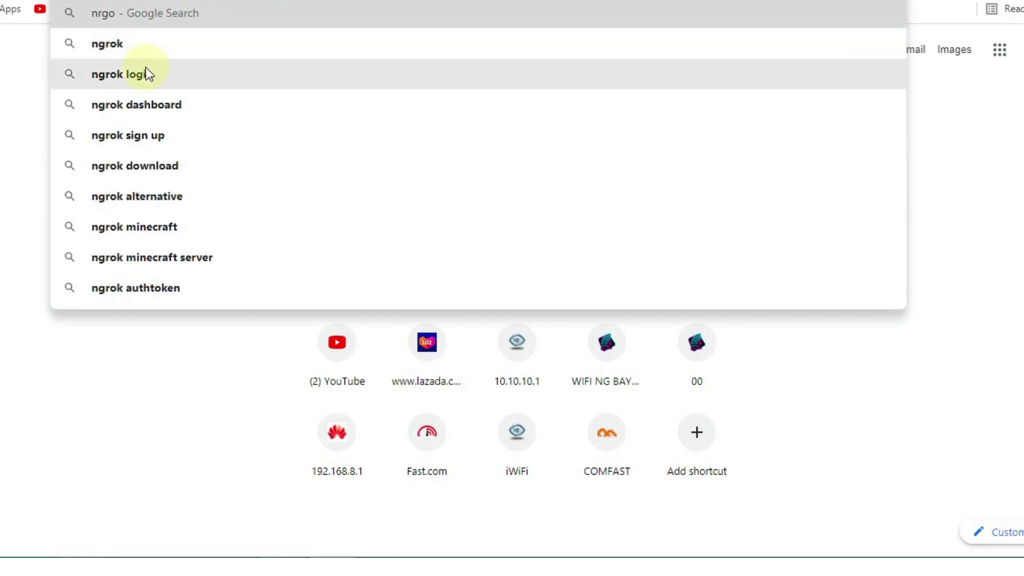
click(129, 111)
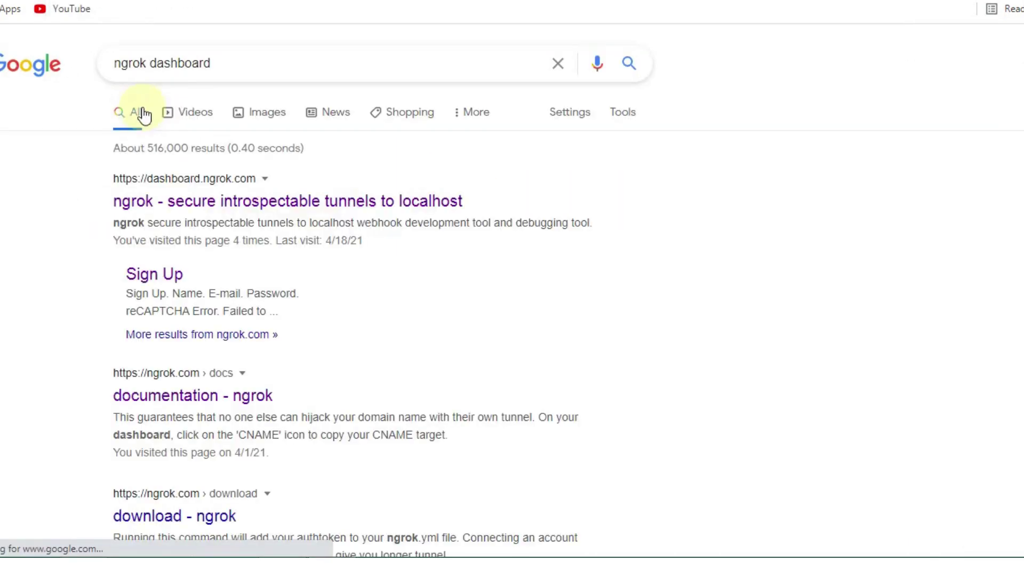
click(215, 207)
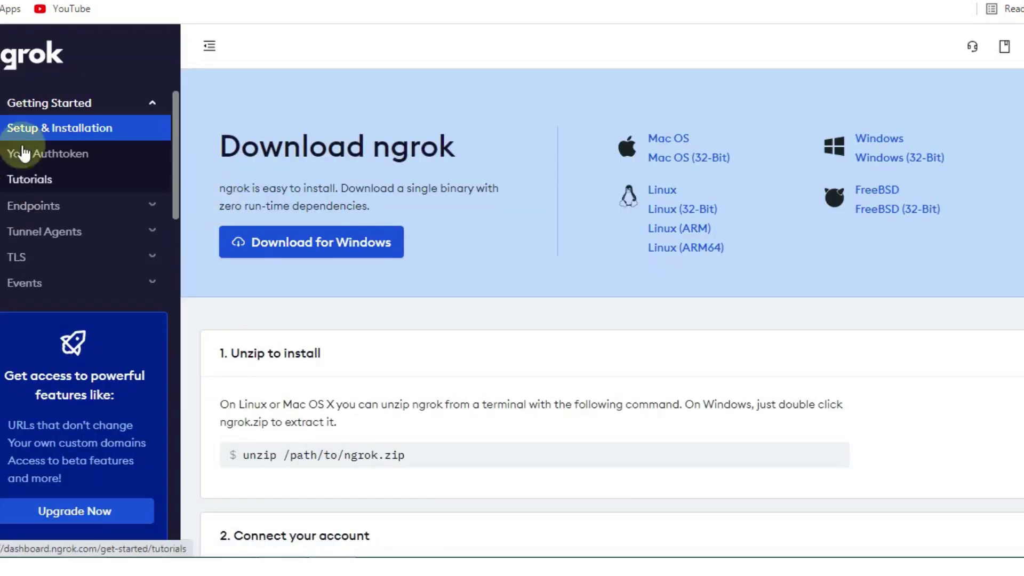
Open the Your Authtoken page in the ngrok dashboard to view the personal token.
click(25, 159)
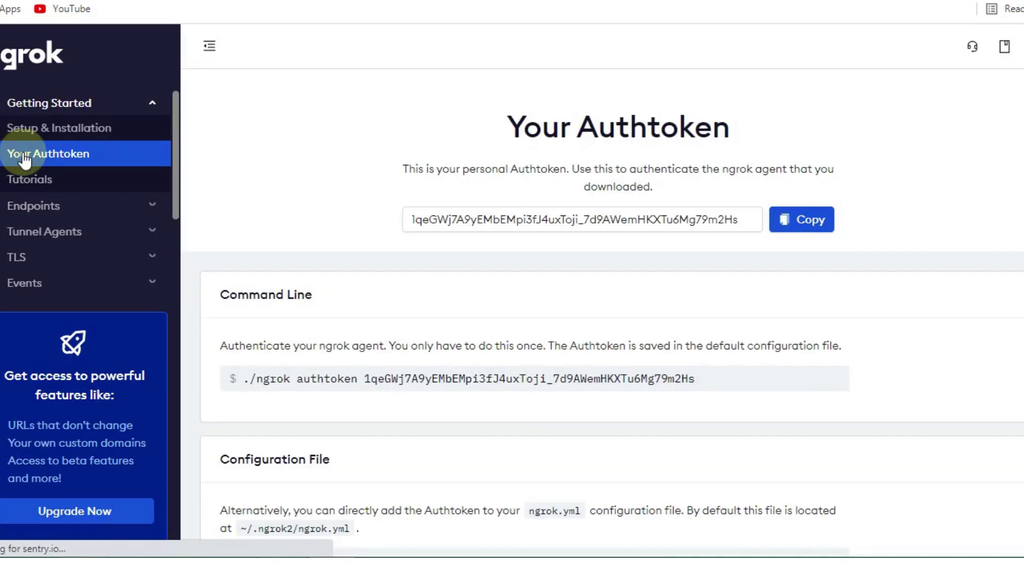
click(666, 220)
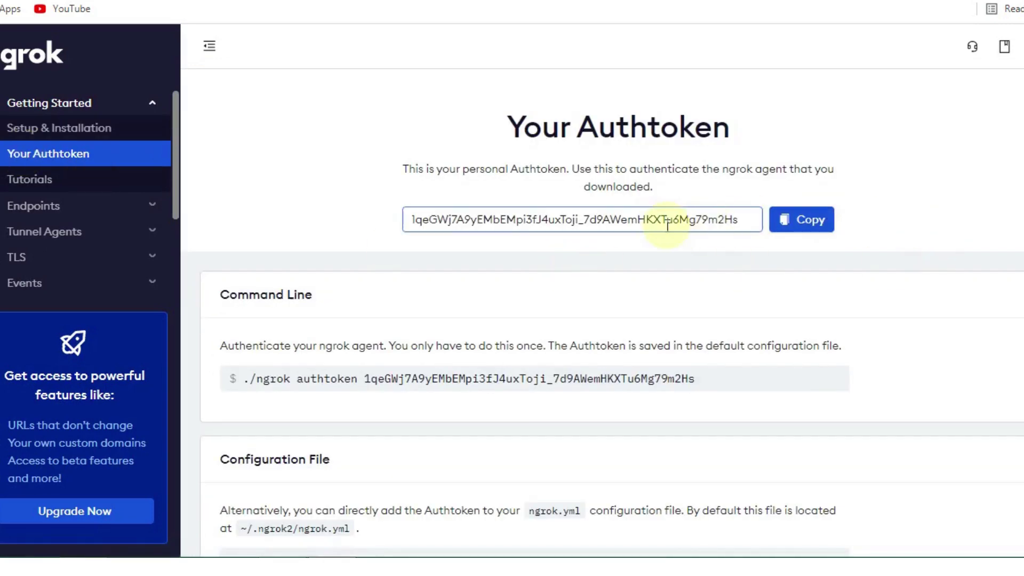
click(667, 235)
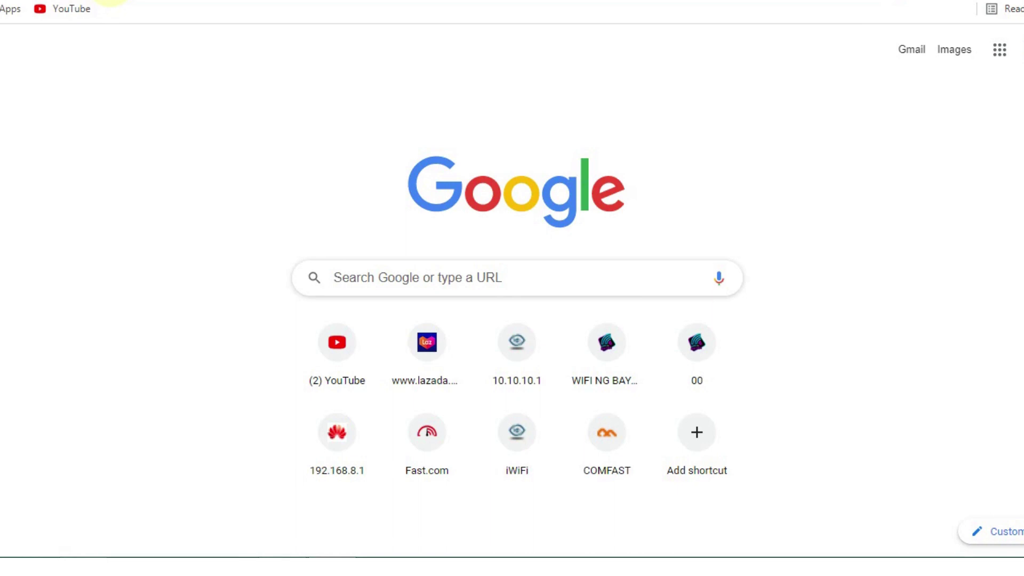
Search Google for "wifi ng bayan" and open the WIFI NG BAYAN ADMIN site on wbpisoft.com.
click(110, 1)
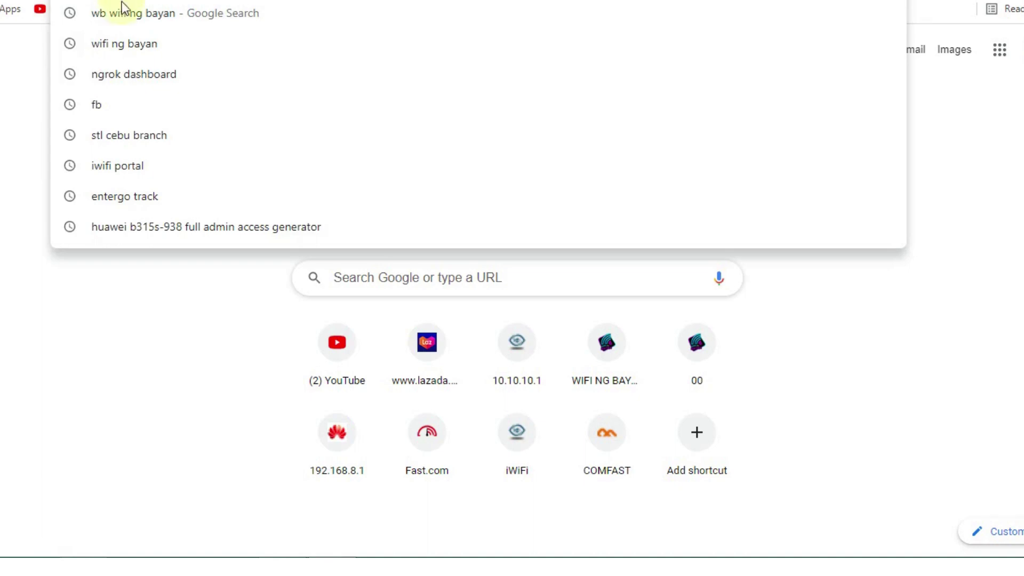
click(124, 52)
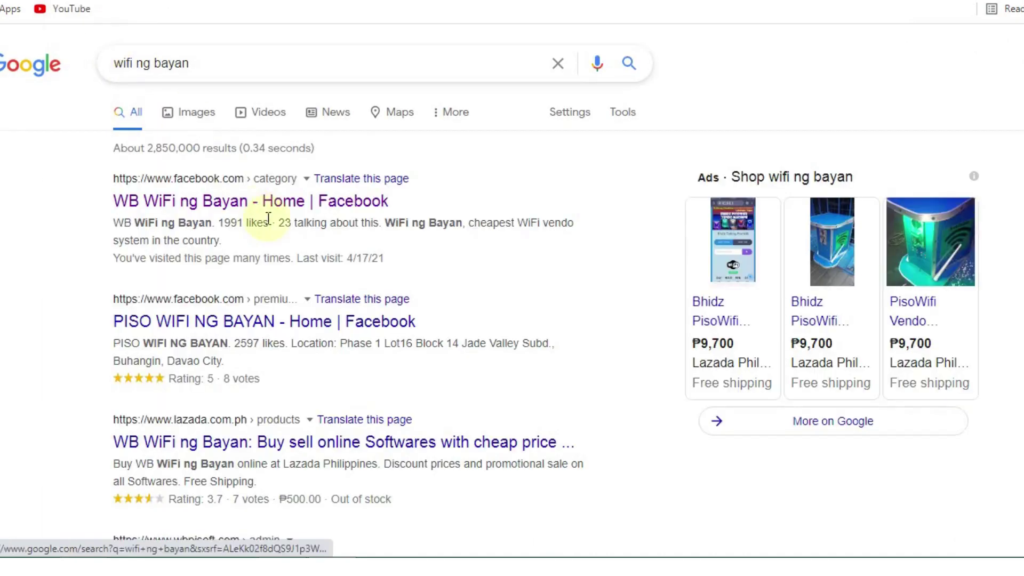
scroll(149, 437, down, 5)
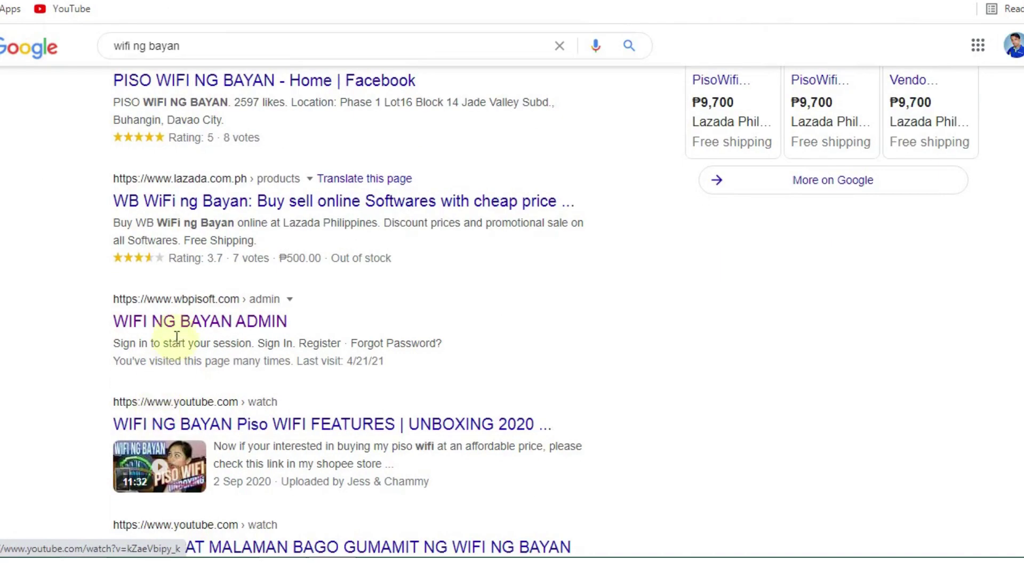
click(177, 323)
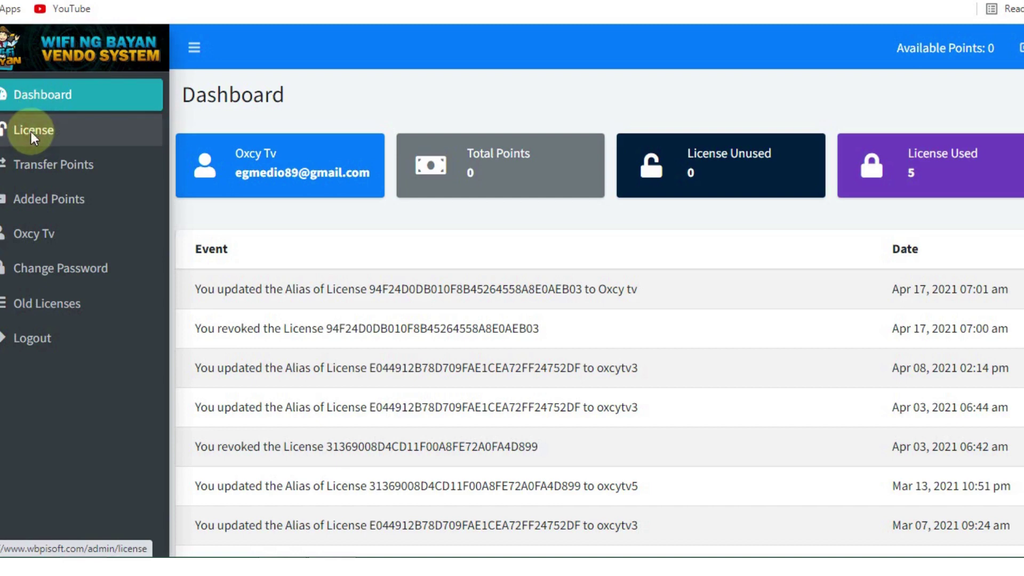
Look through the used licenses and open the remote admin page of the oxcytv5 machine through its active Ngrok link.
click(31, 132)
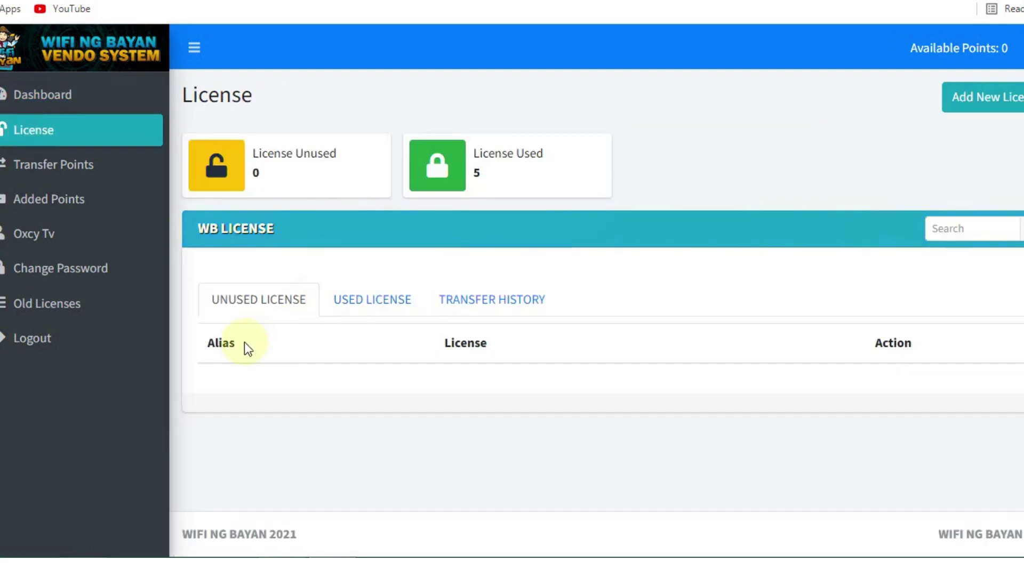
click(368, 305)
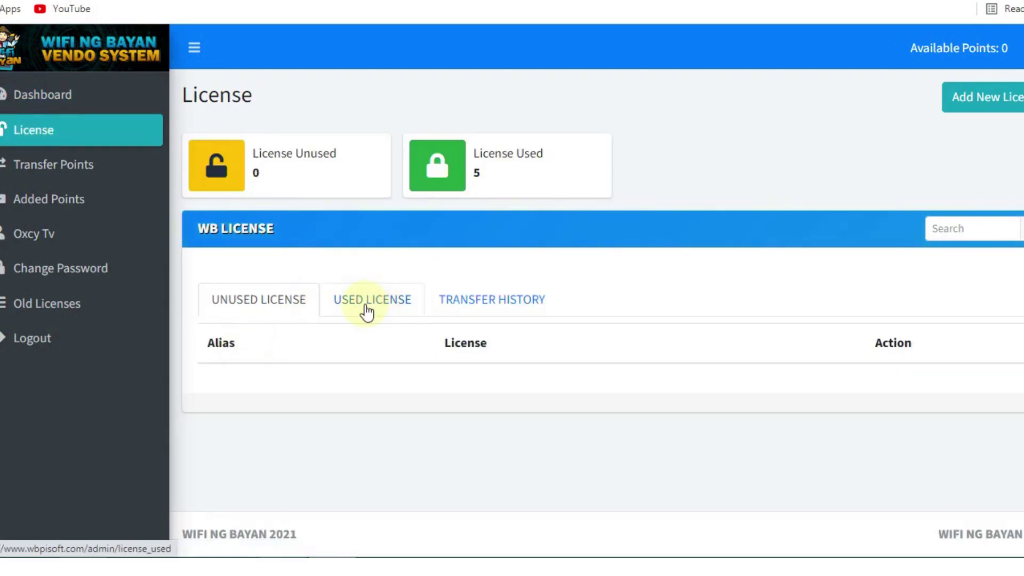
scroll(235, 306, down, 6)
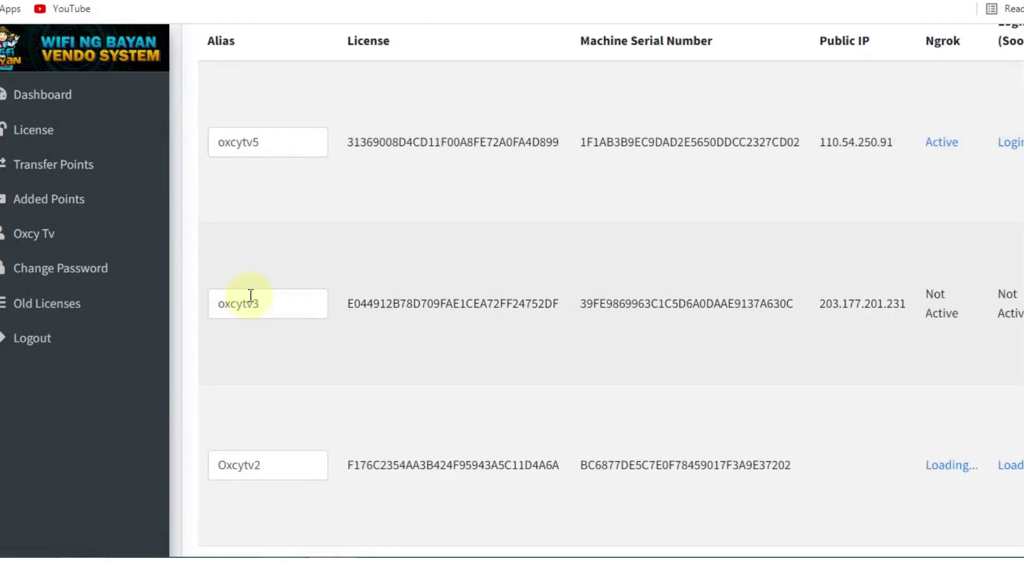
scroll(250, 296, down, 8)
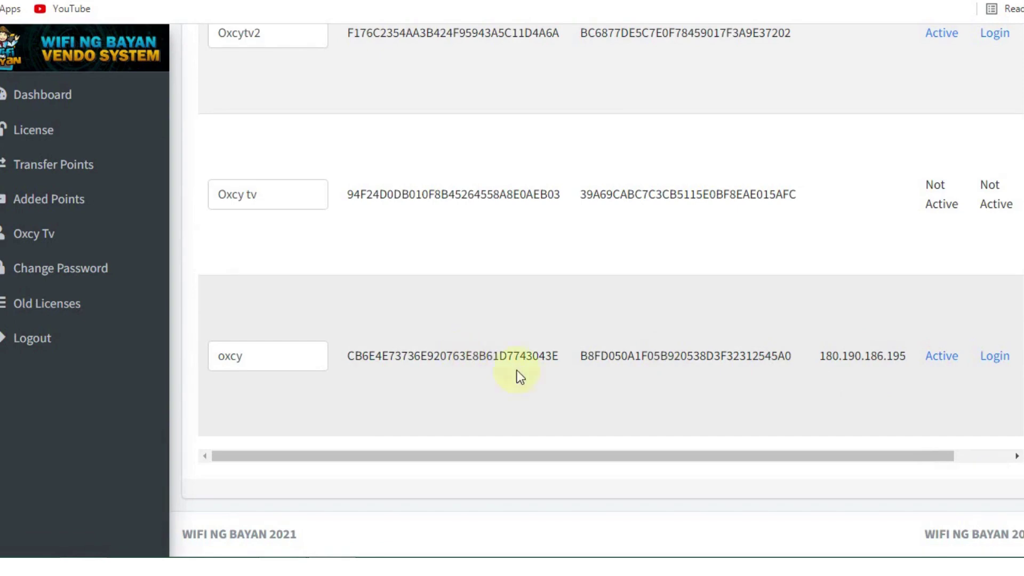
scroll(938, 383, up, 3)
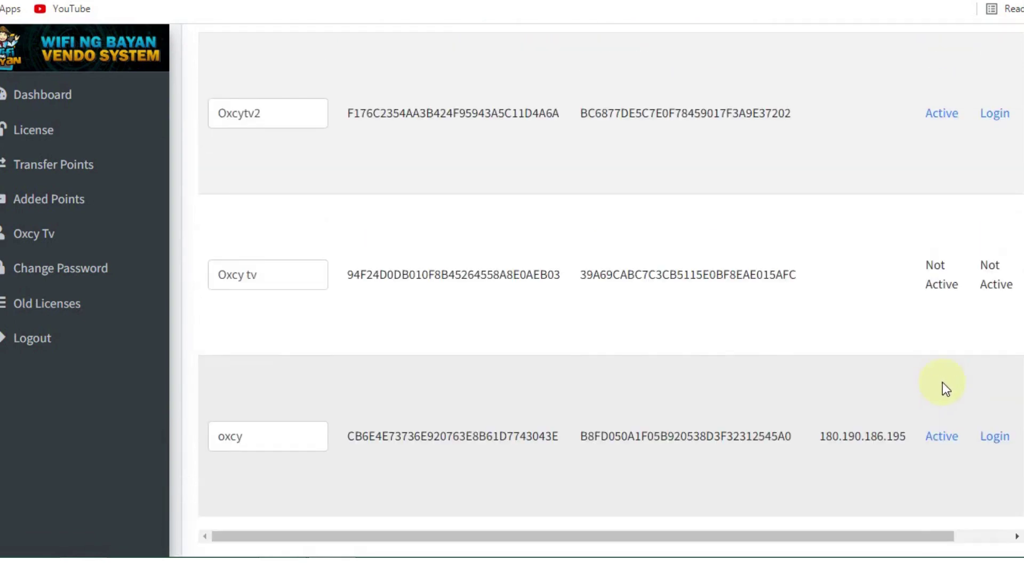
scroll(955, 303, up, 3)
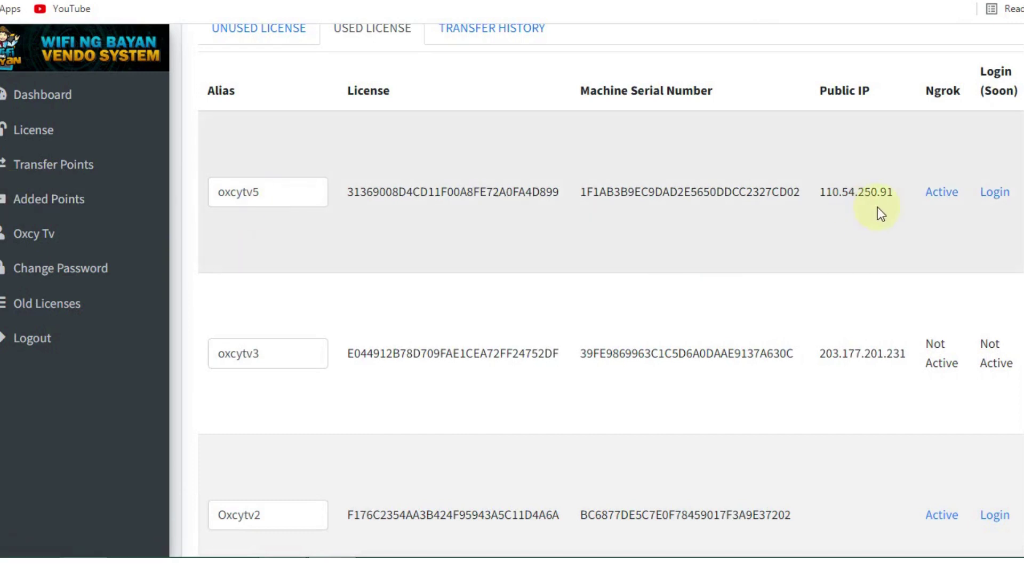
click(943, 193)
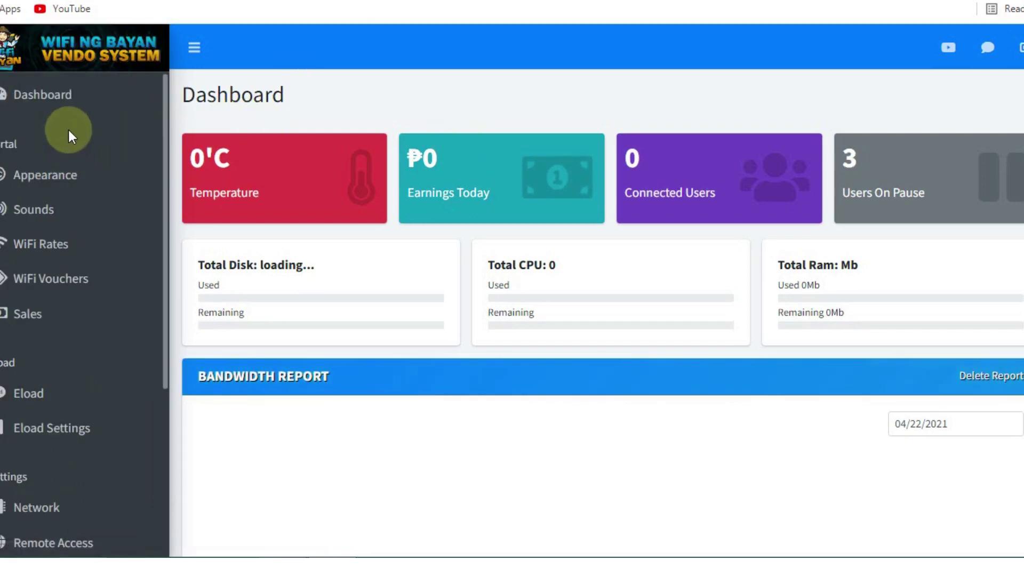
Review the vendo dashboard's available settings pages, temperature, today's earnings and connected users.
scroll(69, 133, down, 2)
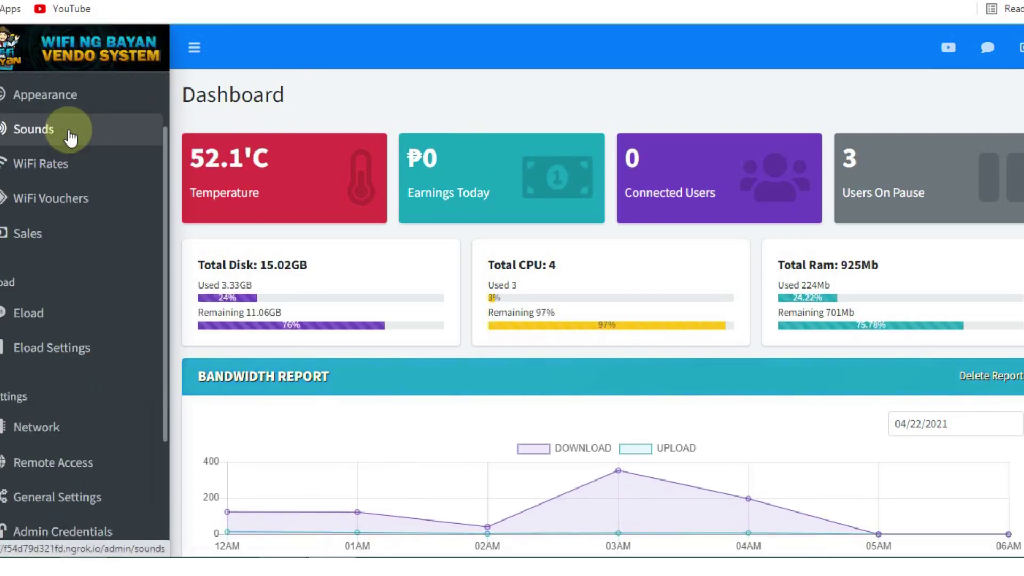
scroll(69, 138, down, 4)
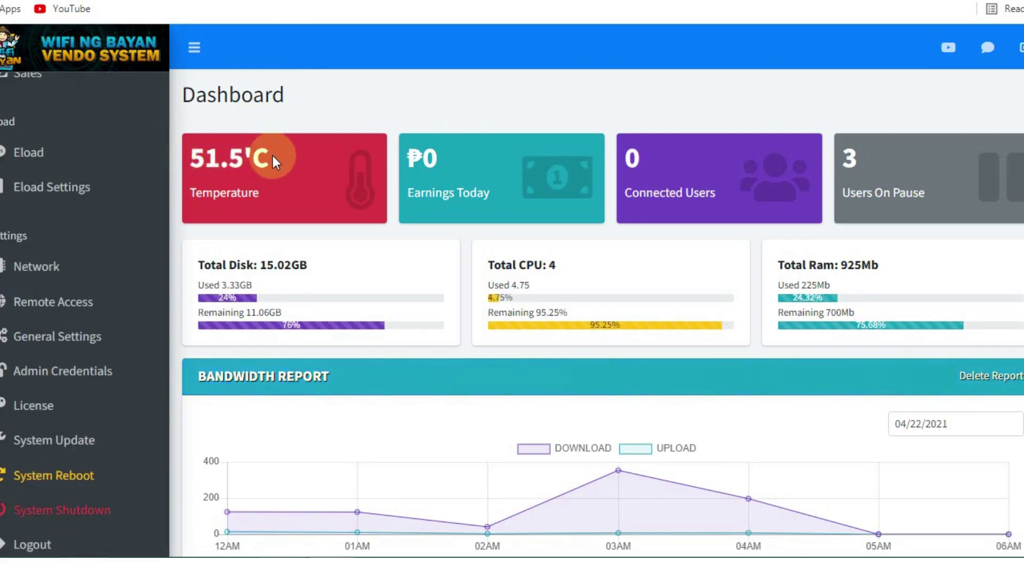
drag(273, 160, 194, 160)
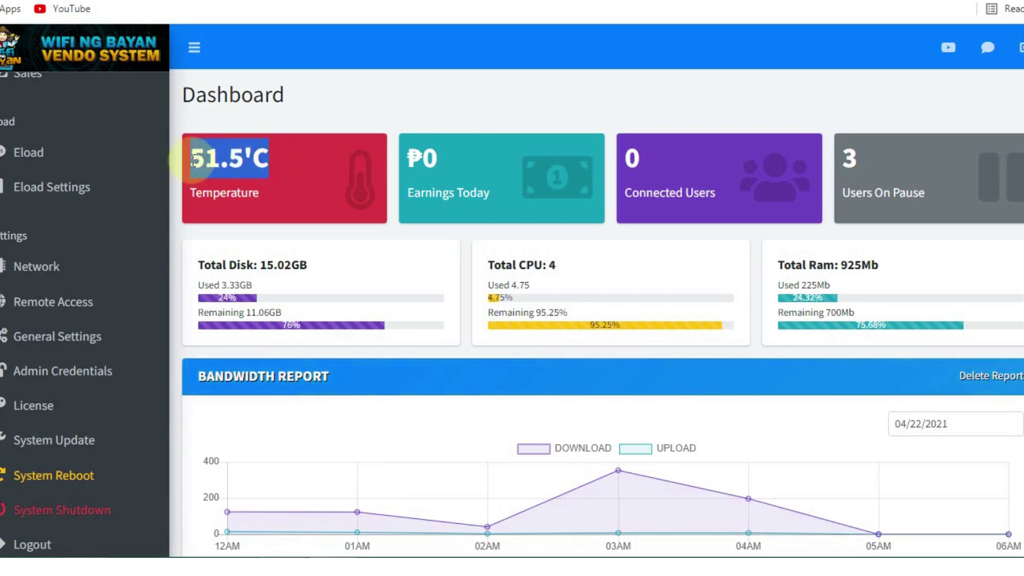
click(194, 160)
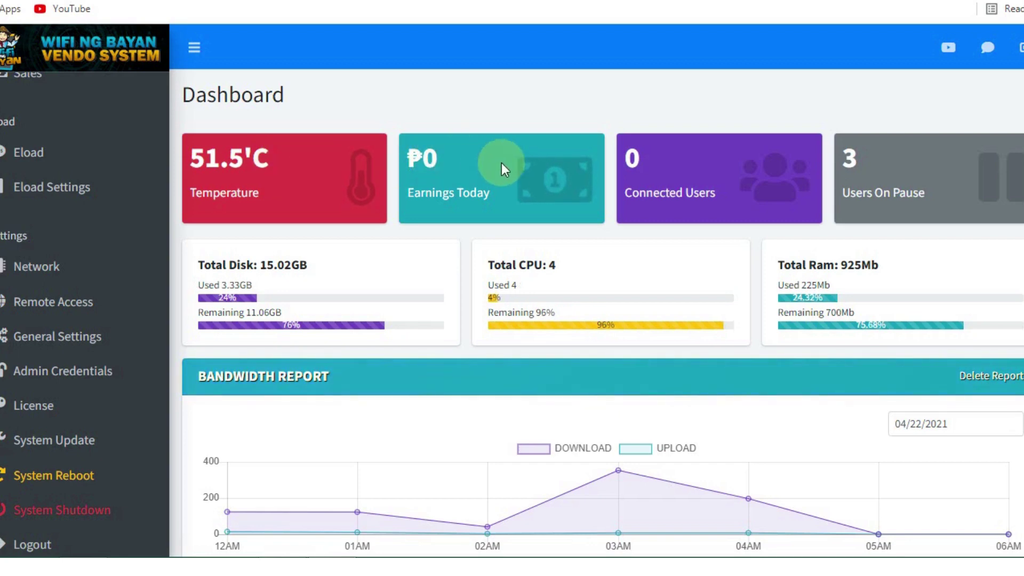
mouse_move(1015, 548)
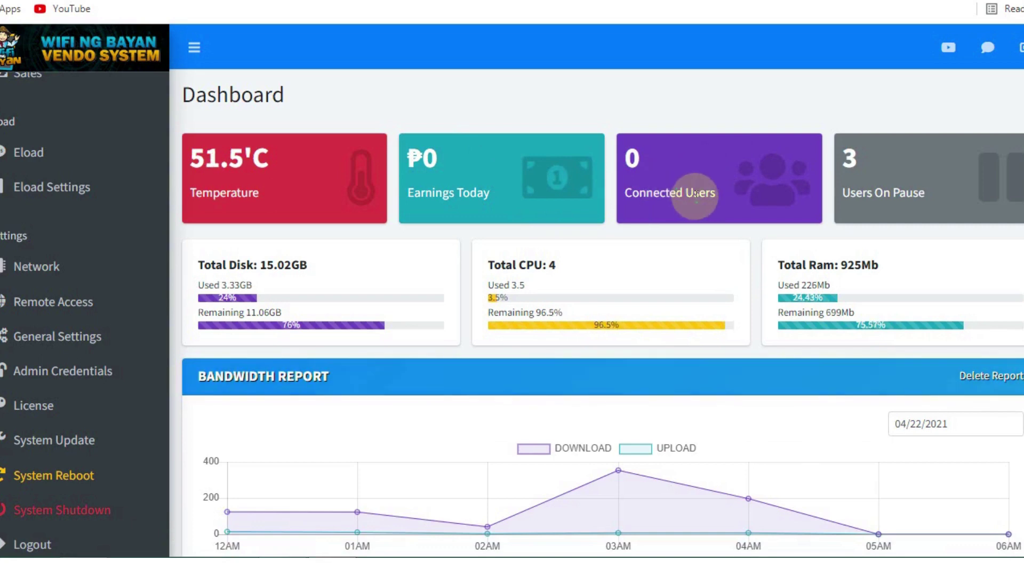
Show the Users on Pause list and examine each device's pause count, time, expiration and available actions.
click(882, 165)
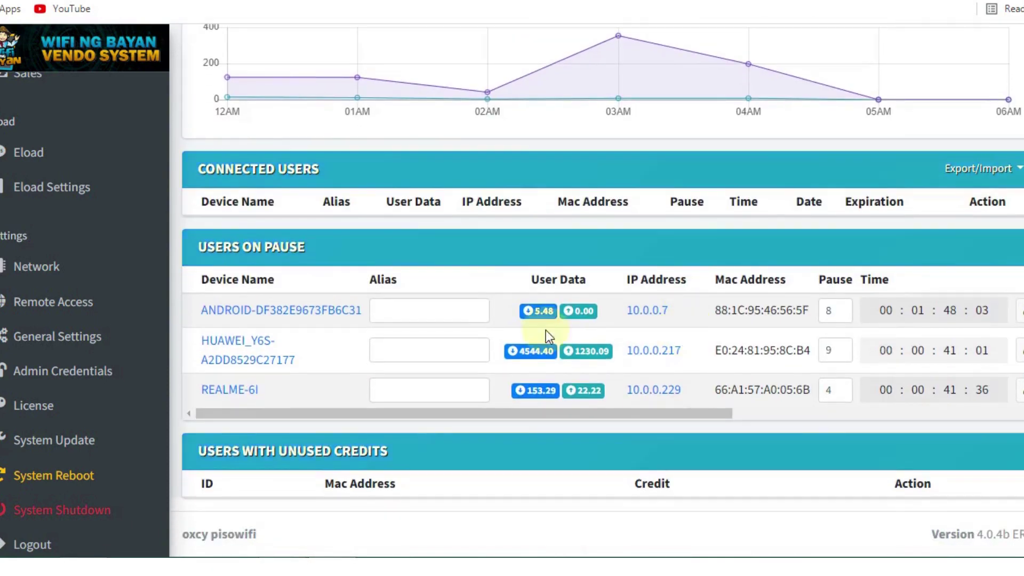
drag(672, 417, 1021, 417)
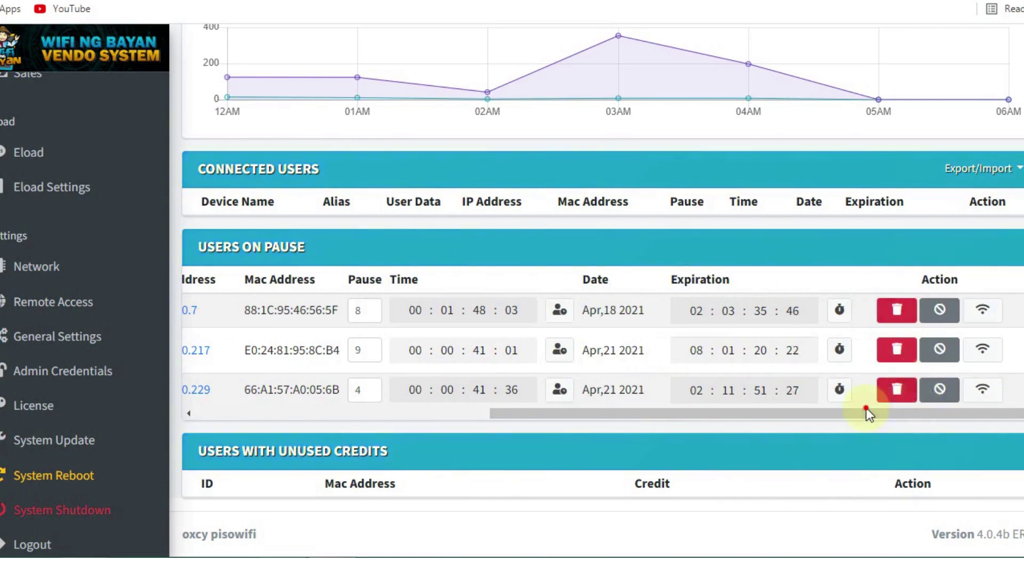
drag(868, 413, 377, 378)
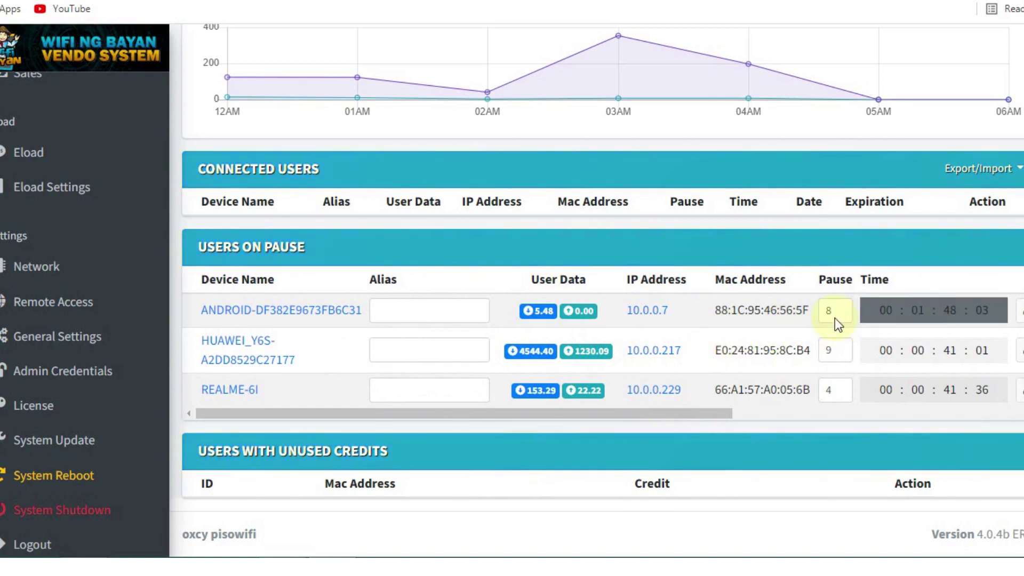
click(834, 317)
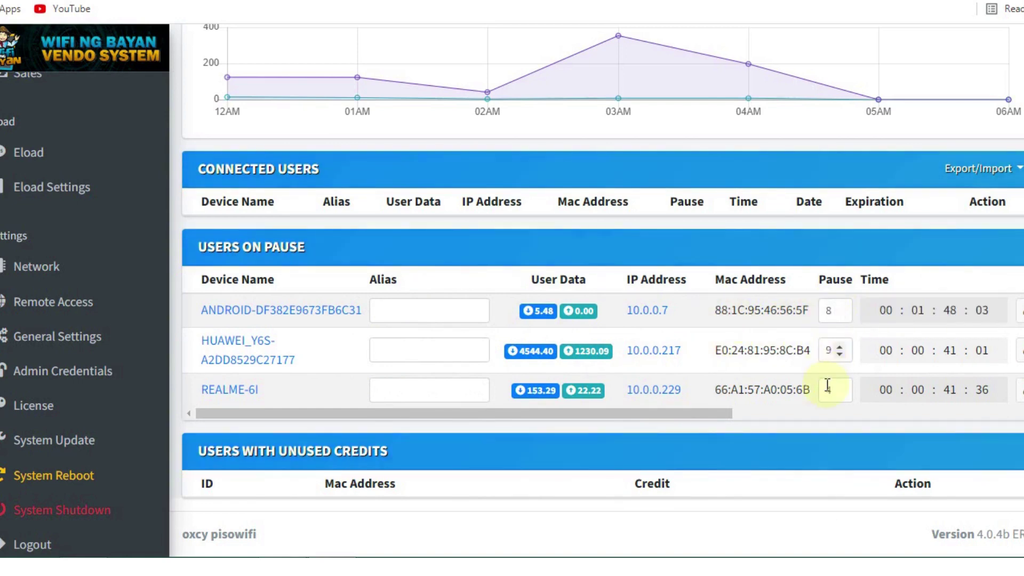
Open the WiFi Rates settings page of the vendo admin.
scroll(39, 393, down, 1)
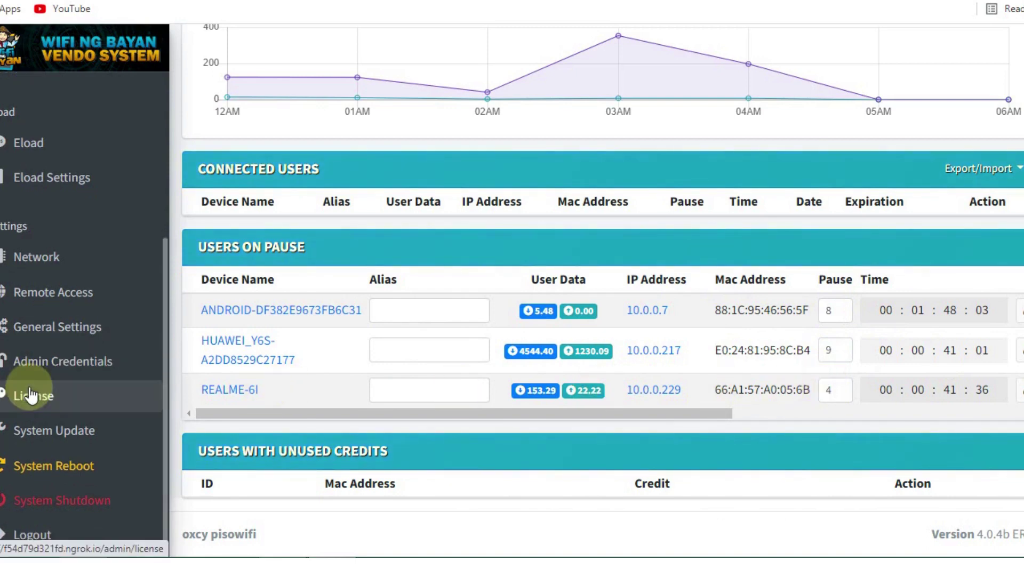
scroll(29, 387, up, 5)
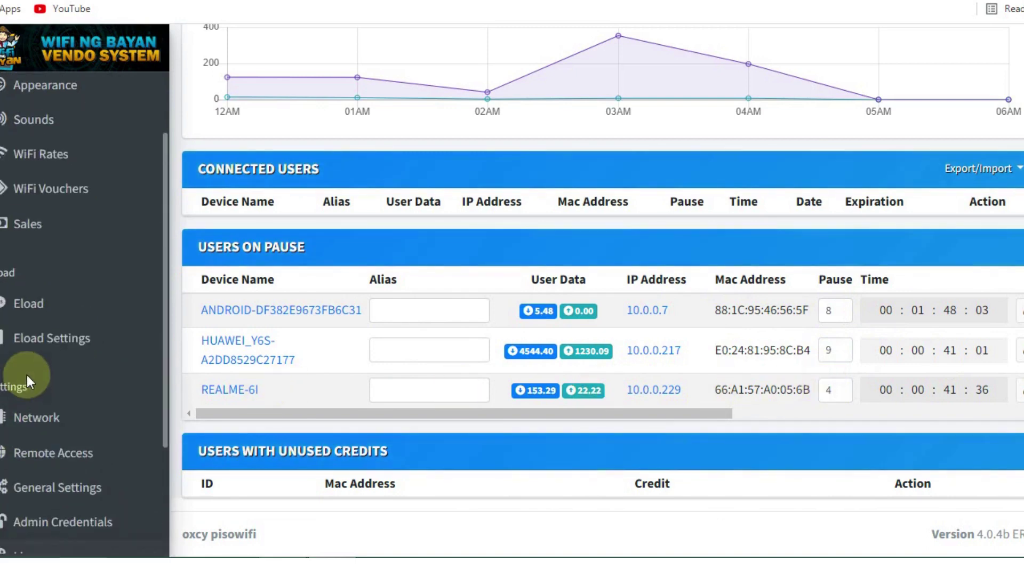
click(41, 256)
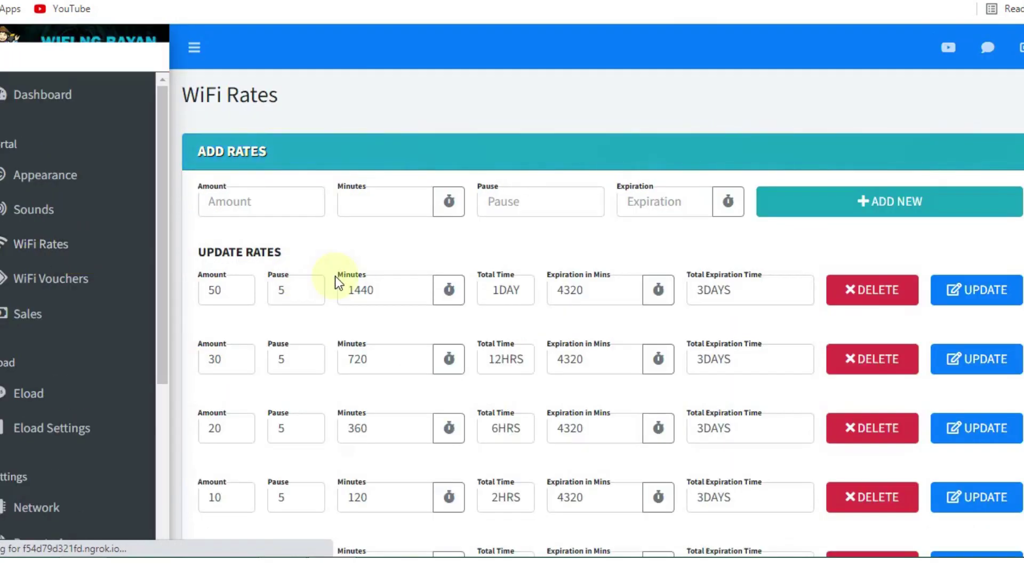
Review the WiFi Rates page, examining the fields for adding a rate and each existing rate's amount, pause, minutes, total time and expiration.
scroll(335, 277, down, 4)
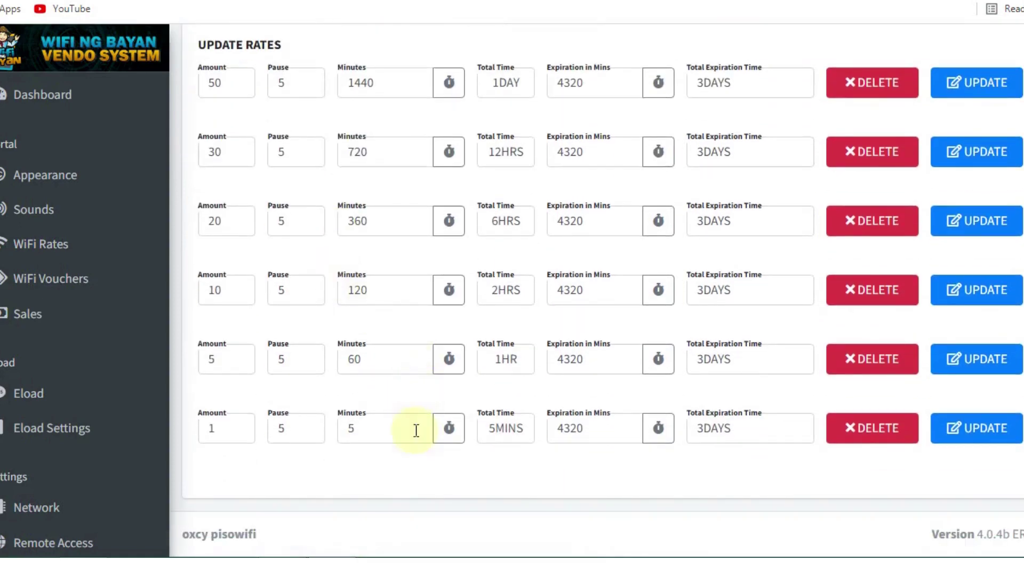
scroll(379, 458, up, 4)
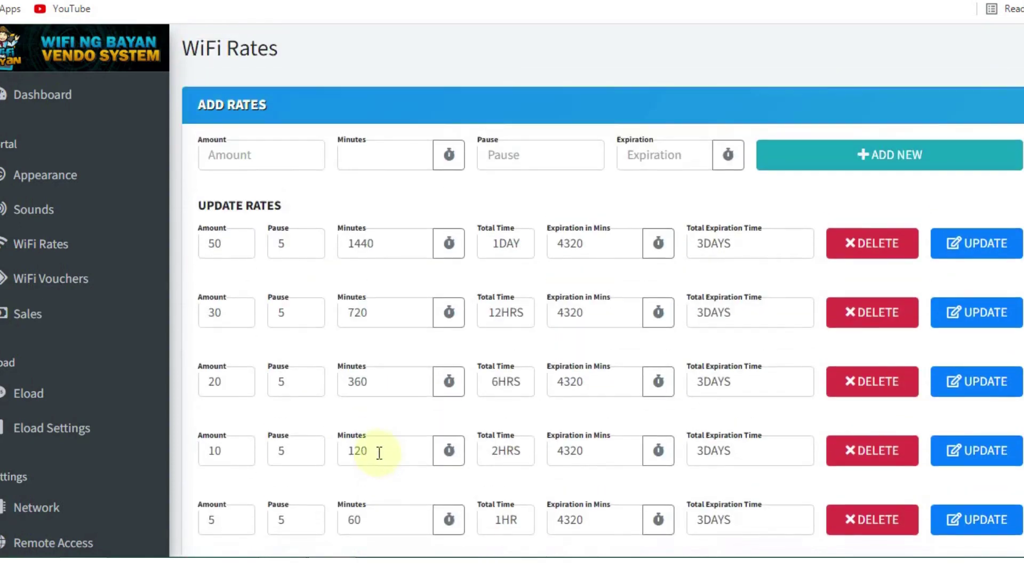
scroll(399, 328, down, 4)
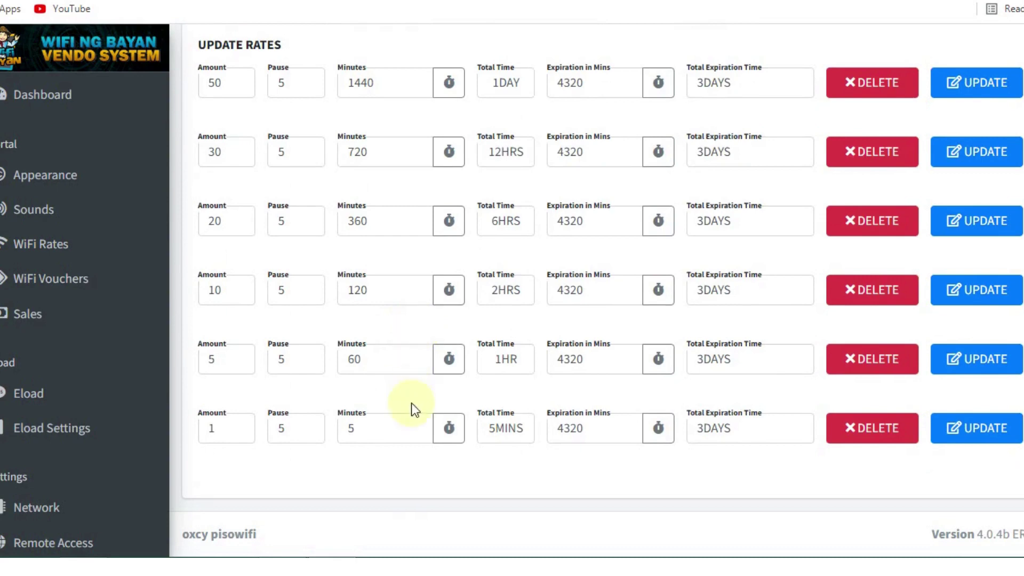
scroll(415, 450, up, 4)
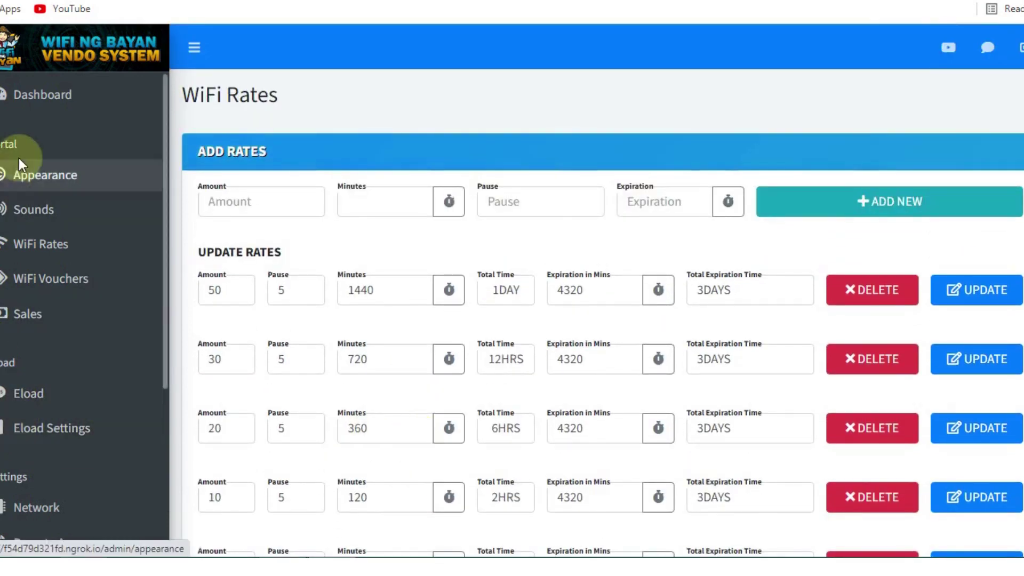
scroll(501, 313, down, 2)
scroll(501, 312, down, 3)
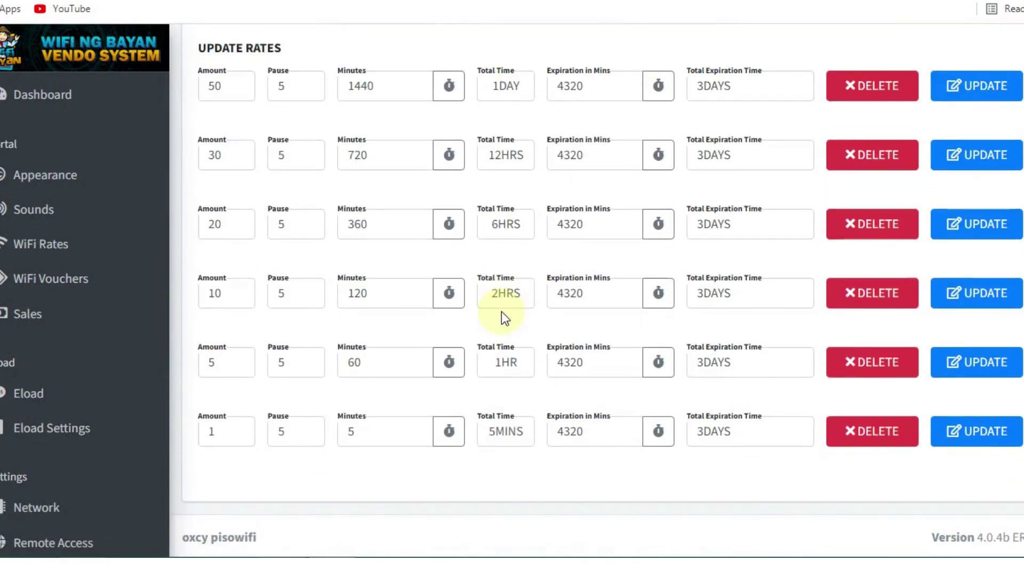
scroll(485, 379, up, 4)
scroll(485, 380, up, 1)
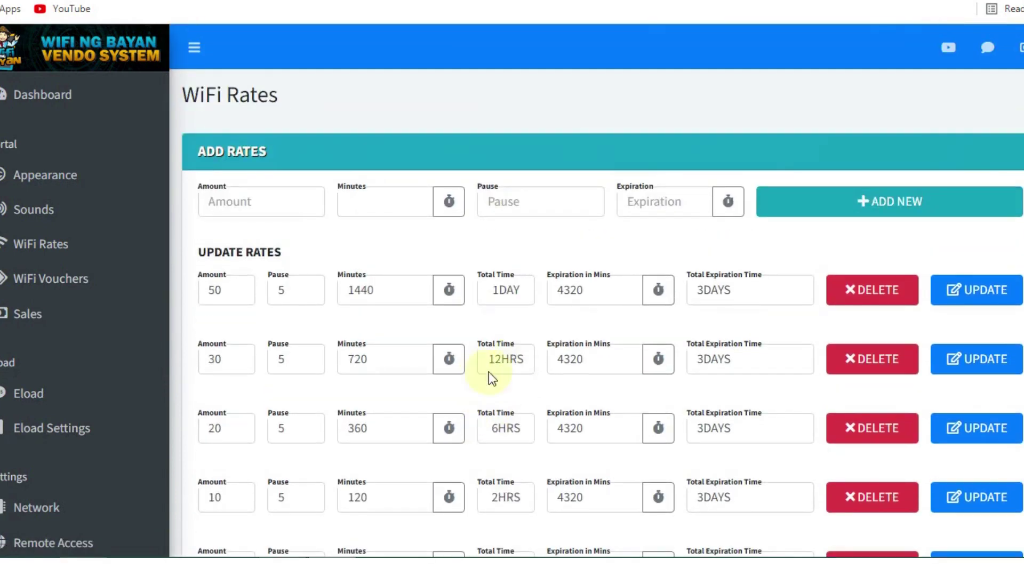
click(248, 200)
scroll(248, 213, down, 3)
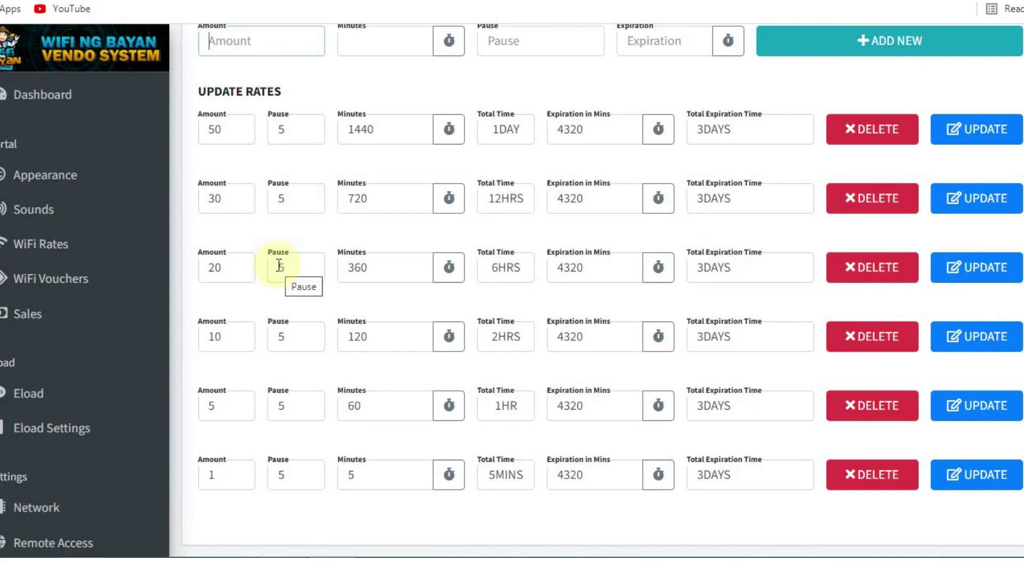
scroll(280, 268, up, 3)
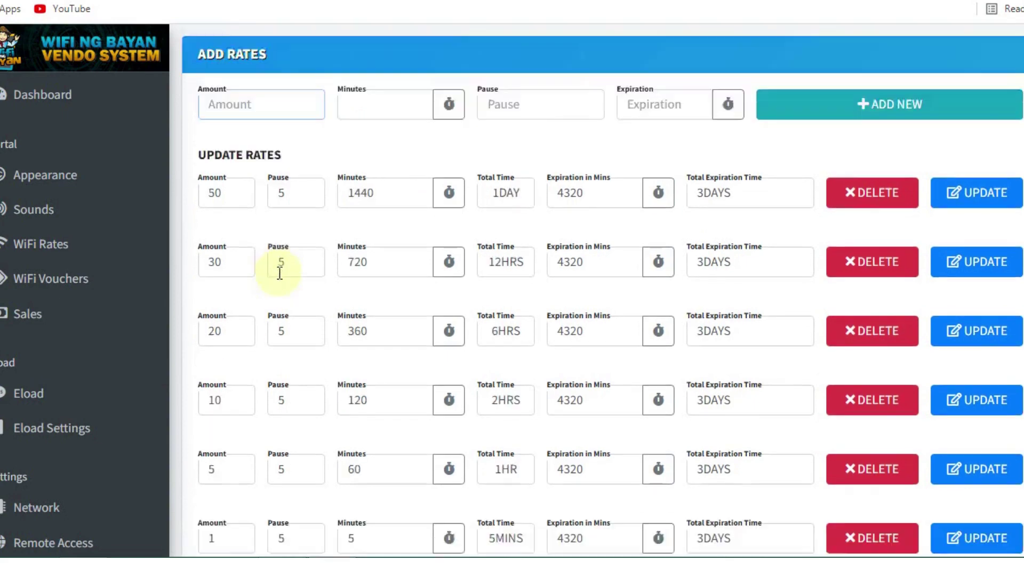
click(361, 253)
scroll(439, 257, down, 4)
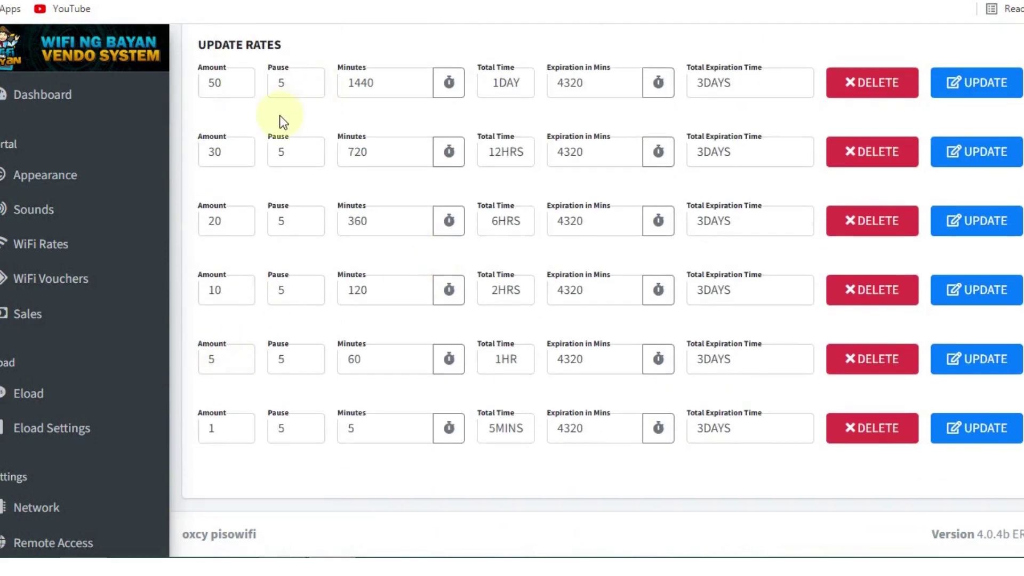
scroll(240, 151, up, 4)
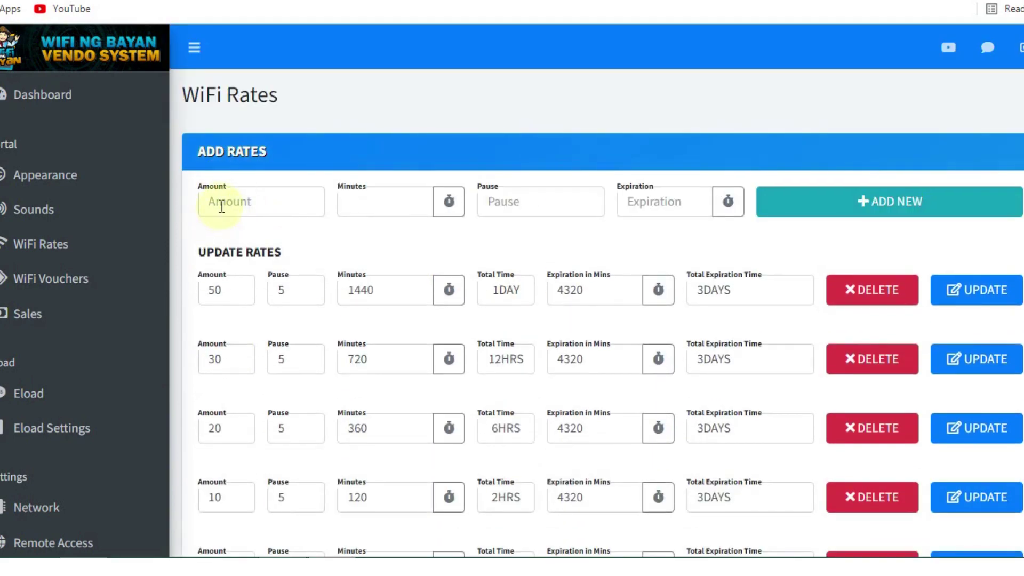
Add a new WiFi rate with amount 15, 520 minutes, 4 pauses and an expiration of 4320 minutes.
click(224, 205)
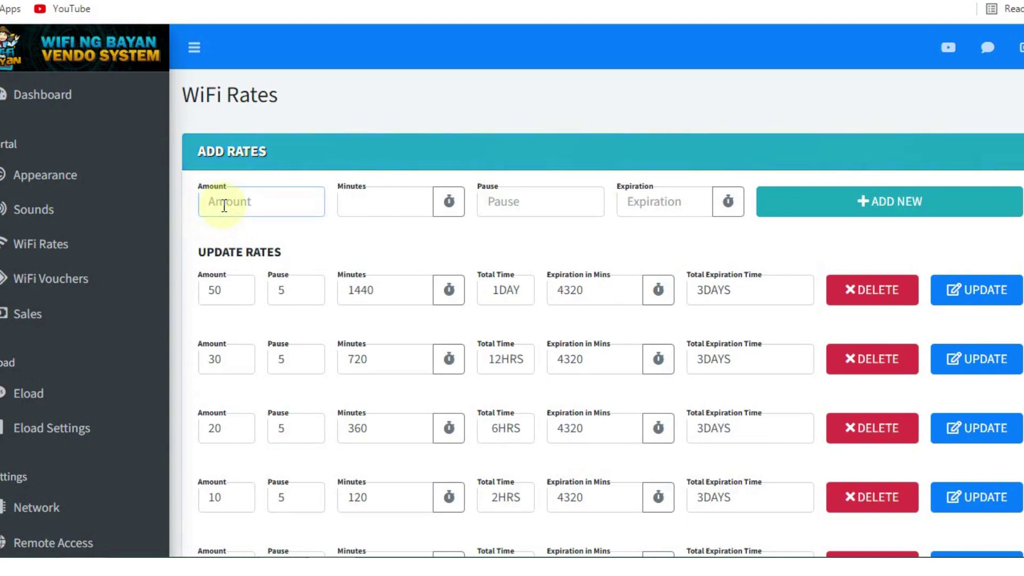
text(15)
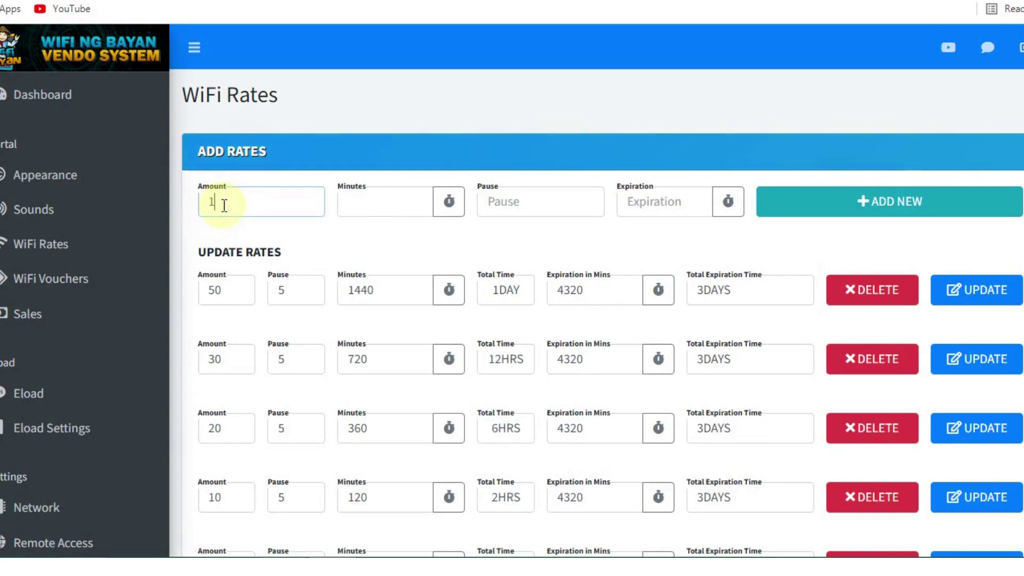
click(389, 202)
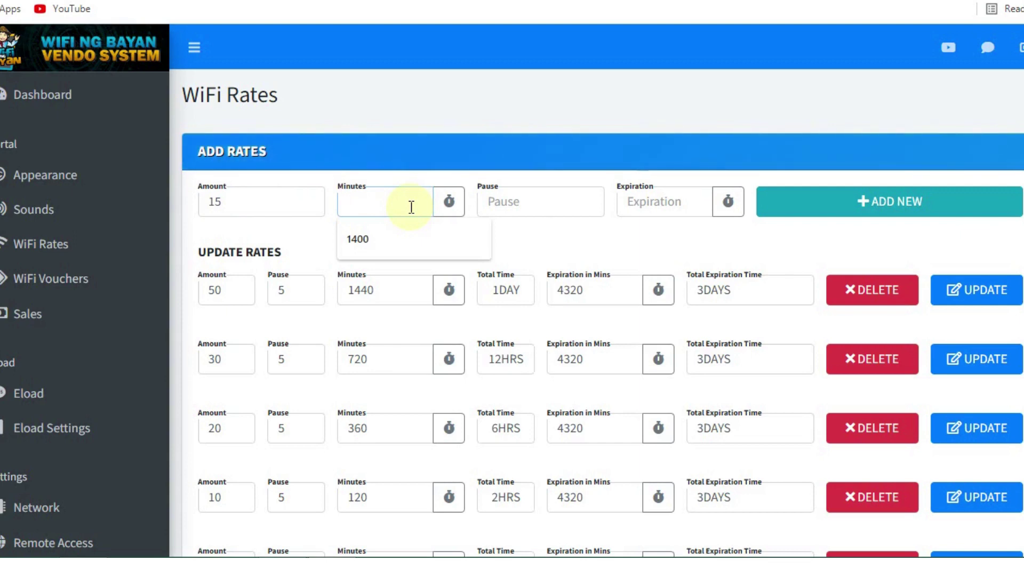
text(520)
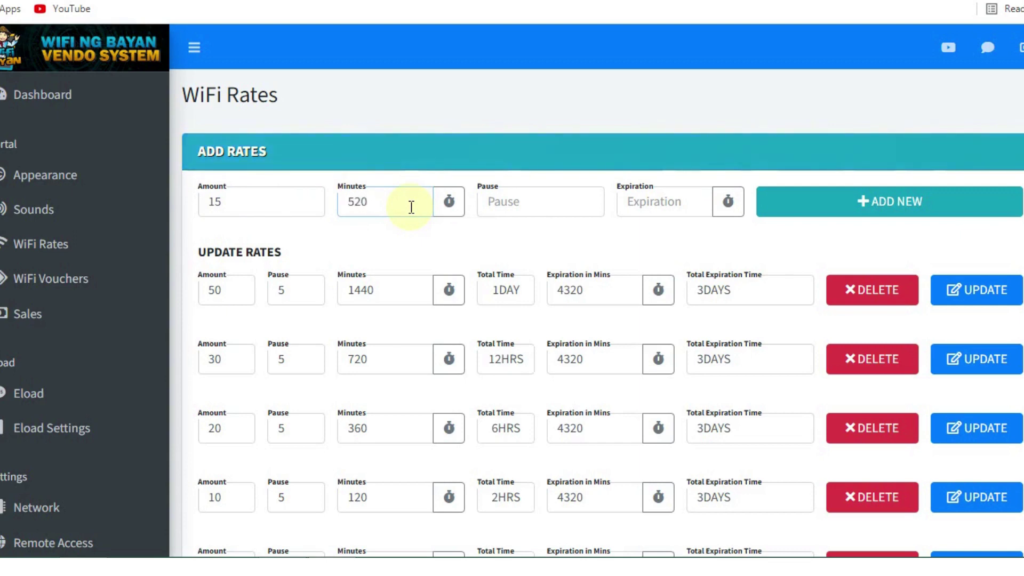
click(564, 201)
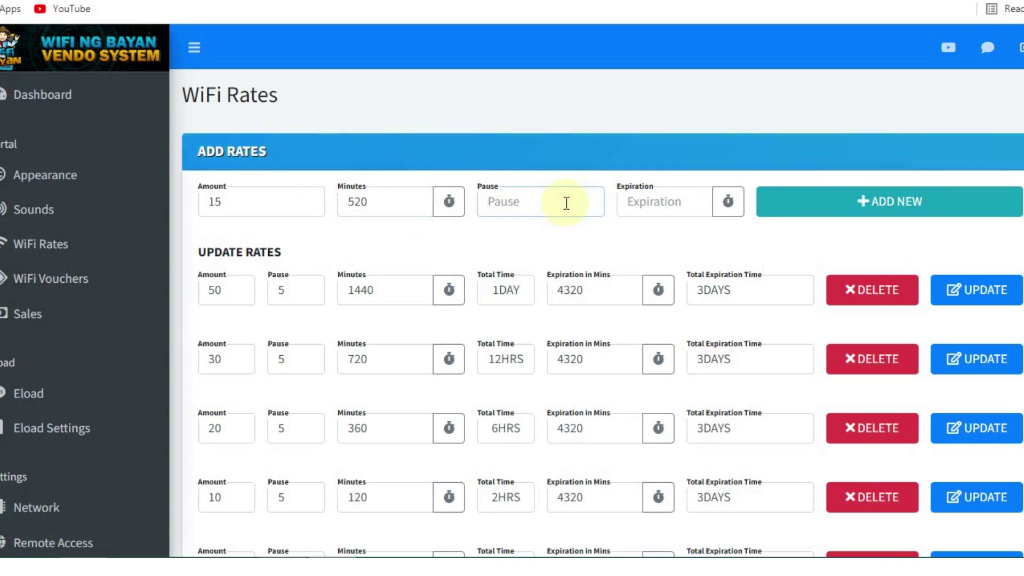
text(4)
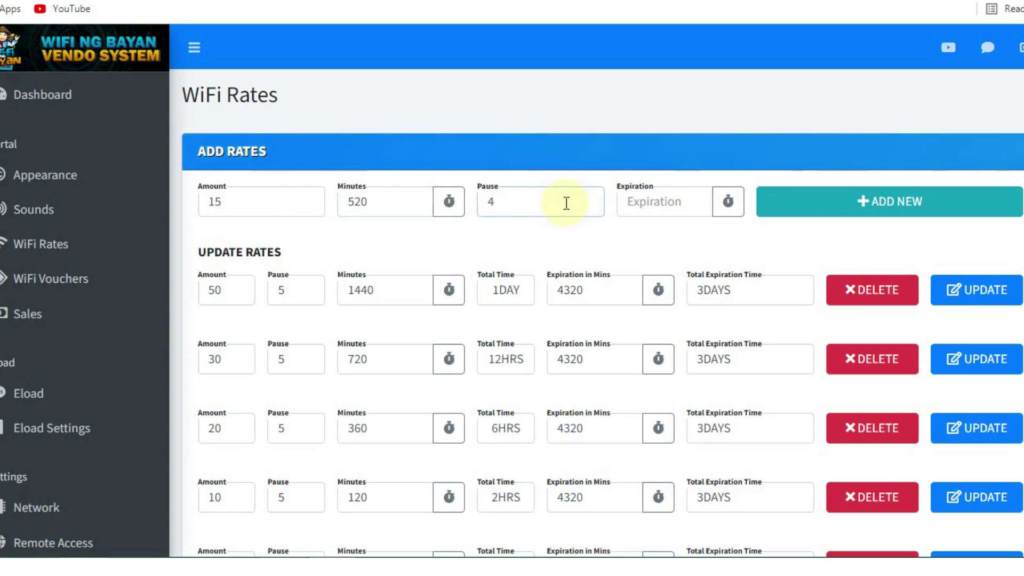
click(650, 206)
text(4)
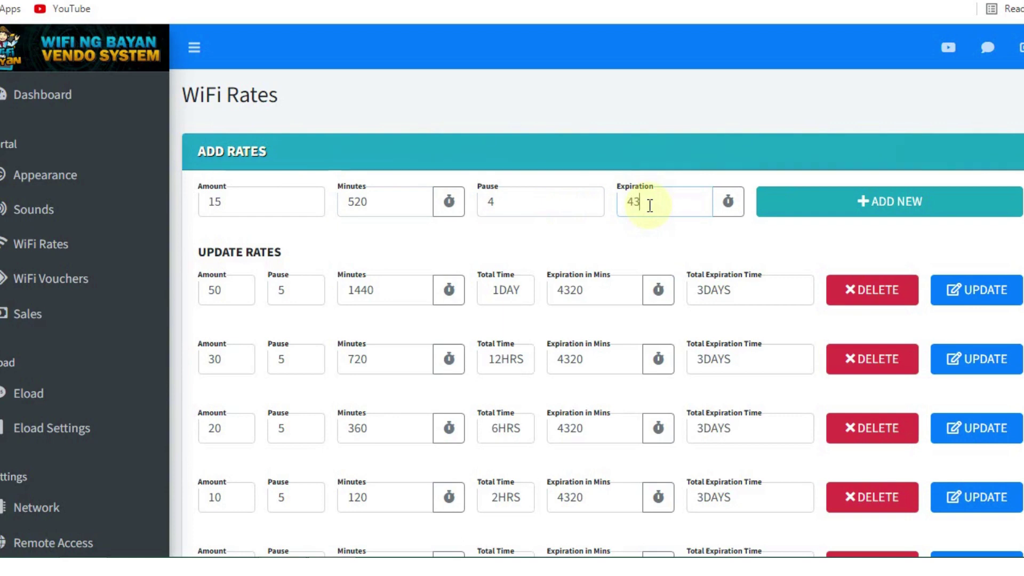
text(320)
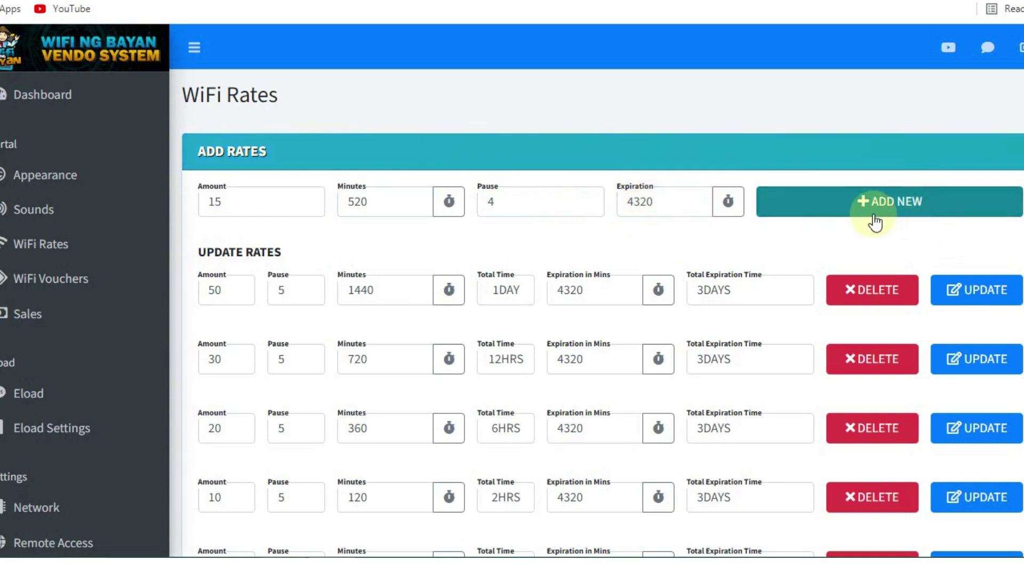
click(835, 215)
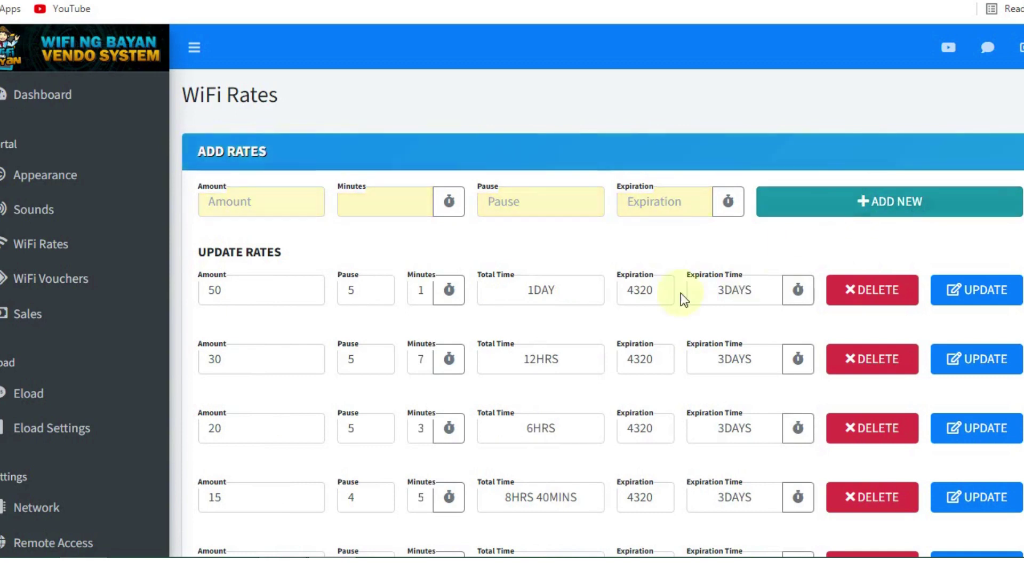
Check the newly added rate with amount 15 in the Update Rates list and delete it.
scroll(645, 301, down, 5)
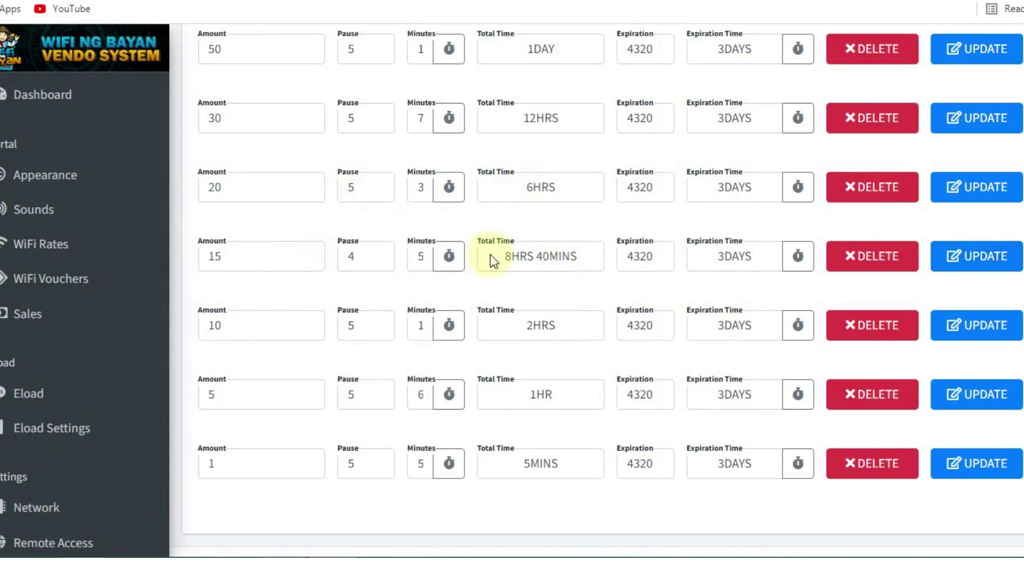
click(257, 266)
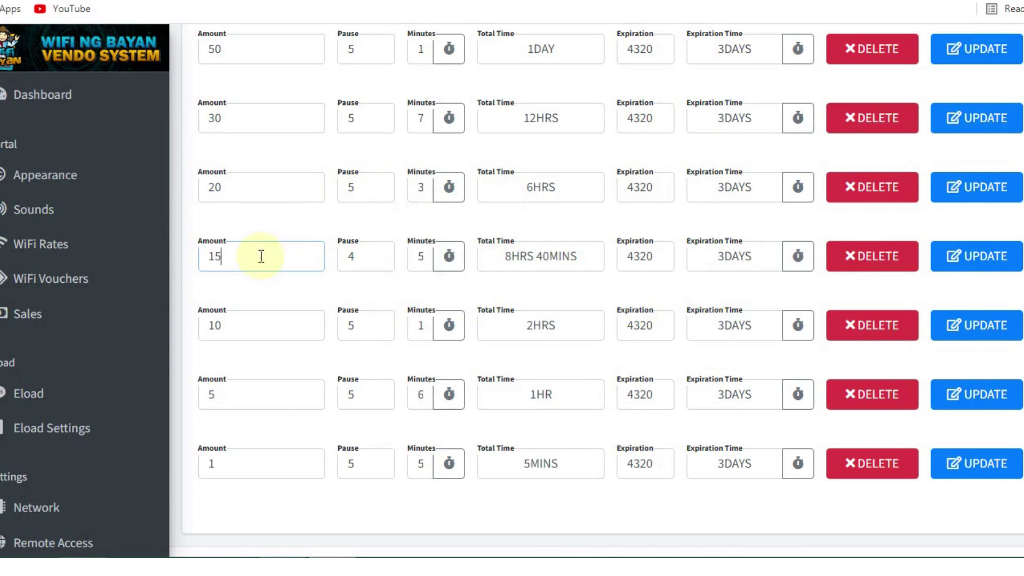
click(354, 256)
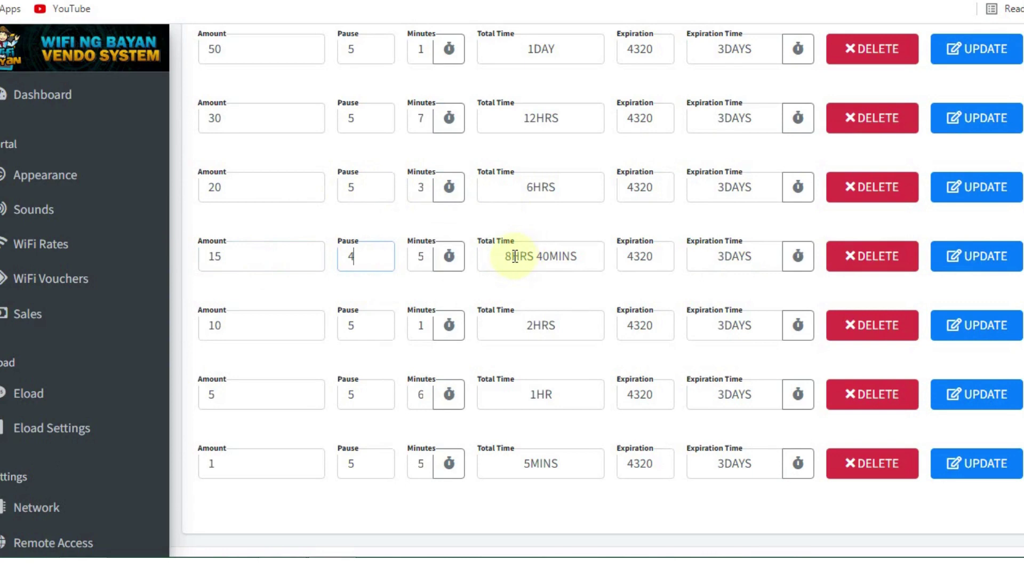
scroll(515, 256, up, 3)
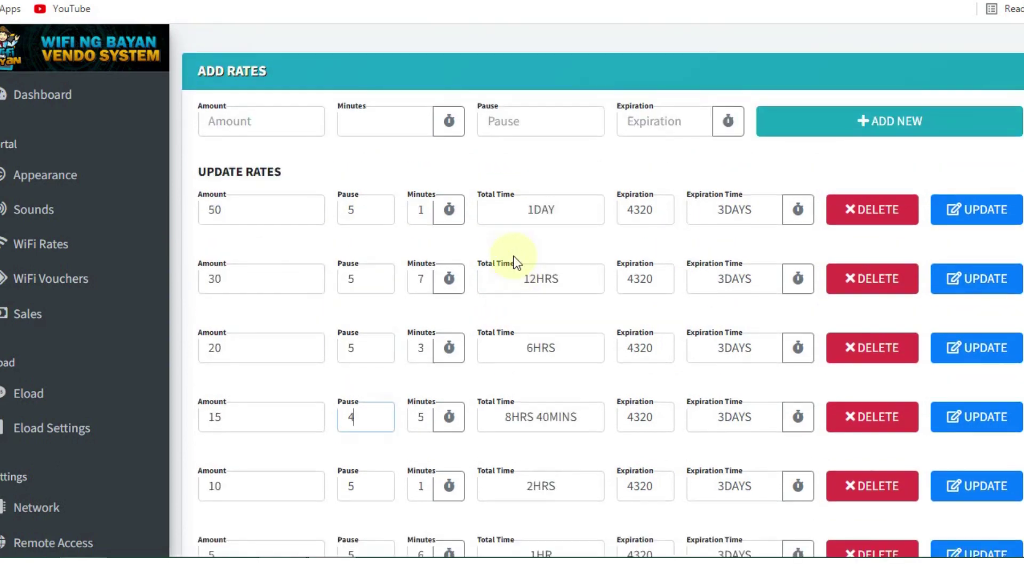
scroll(515, 261, down, 2)
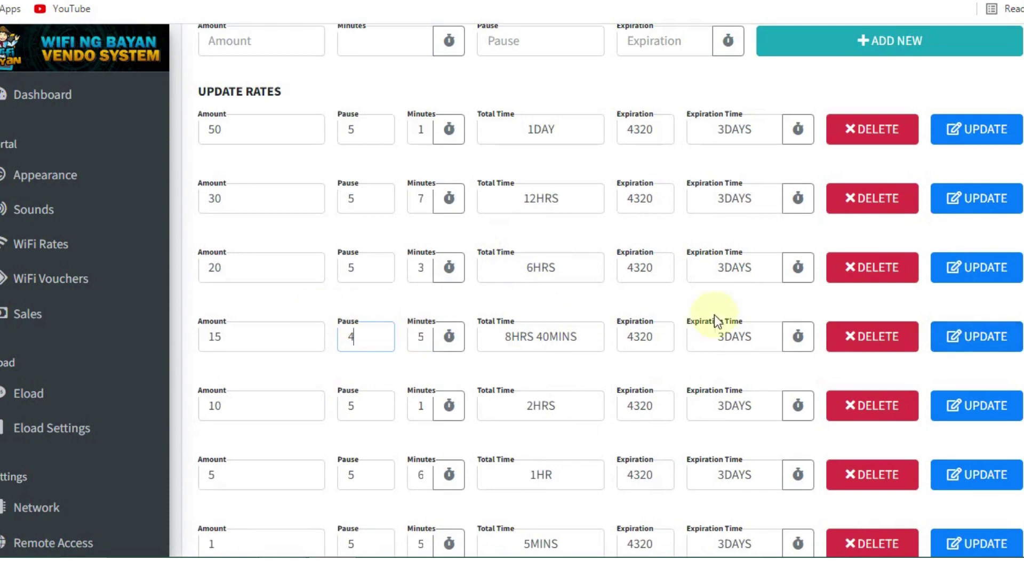
click(868, 346)
click(606, 349)
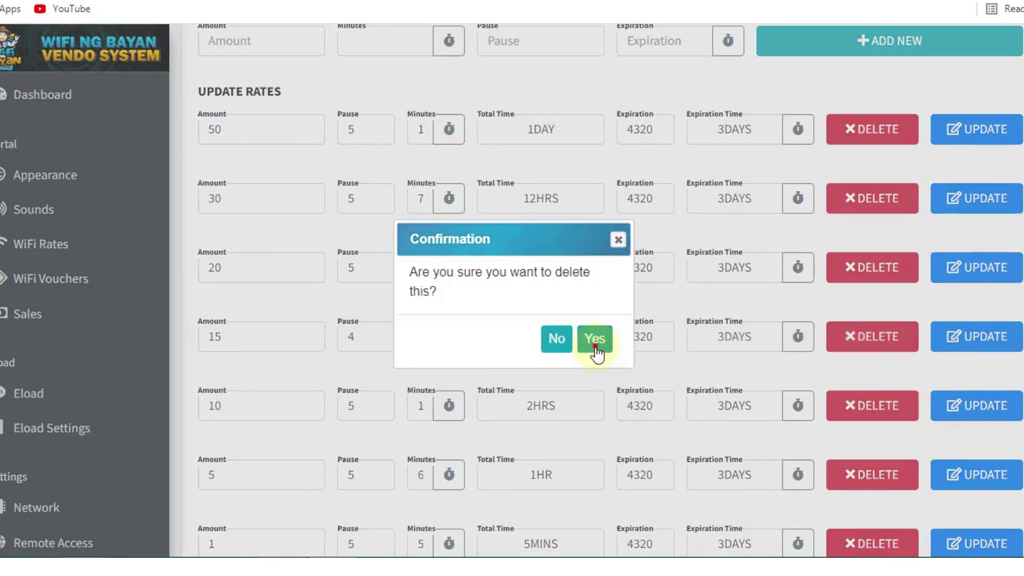
Examine the remaining WiFi rates and the empty fields for adding a rate.
click(286, 47)
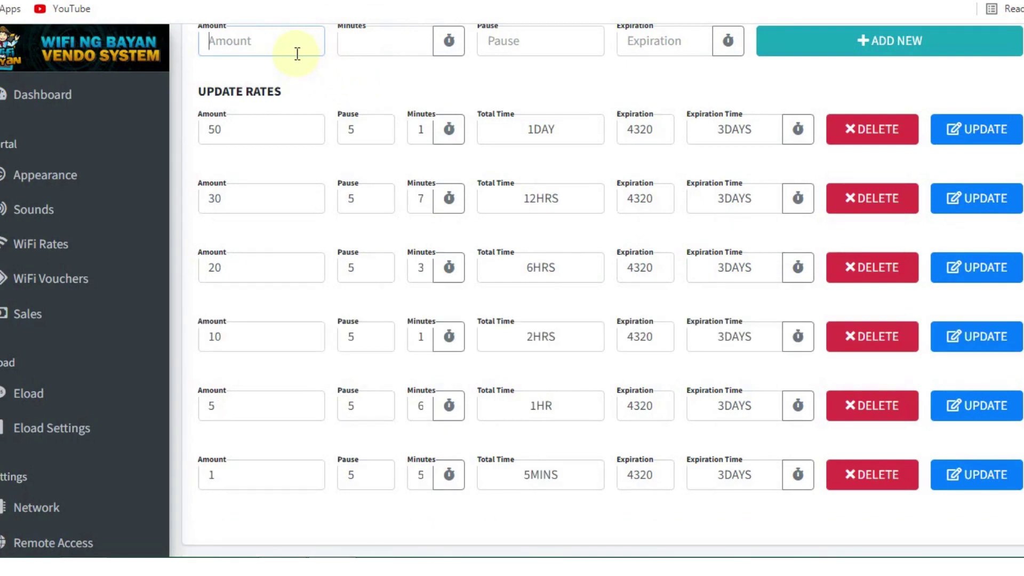
scroll(323, 149, down, 1)
scroll(323, 149, up, 3)
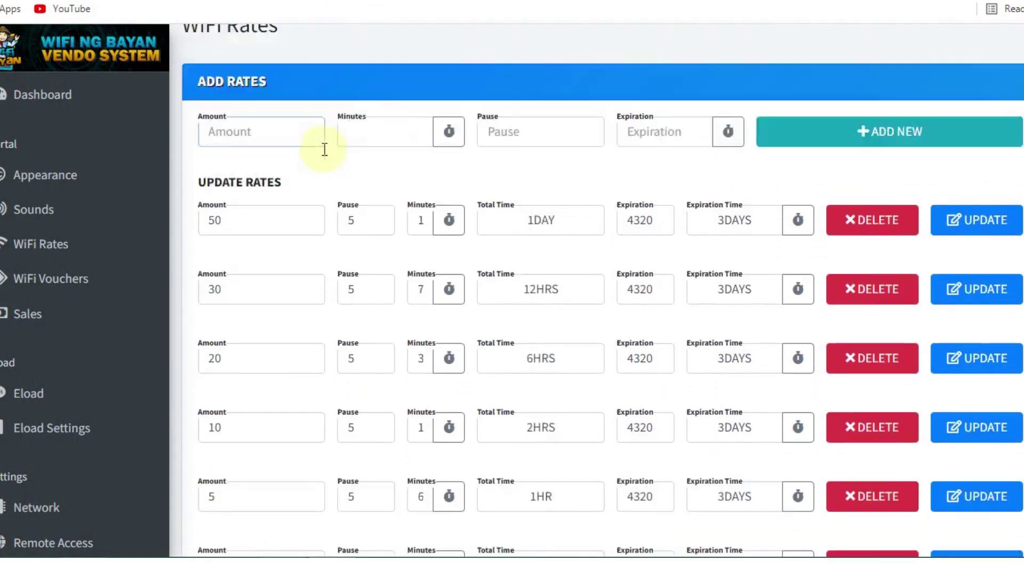
scroll(324, 149, up, 1)
scroll(323, 149, down, 2)
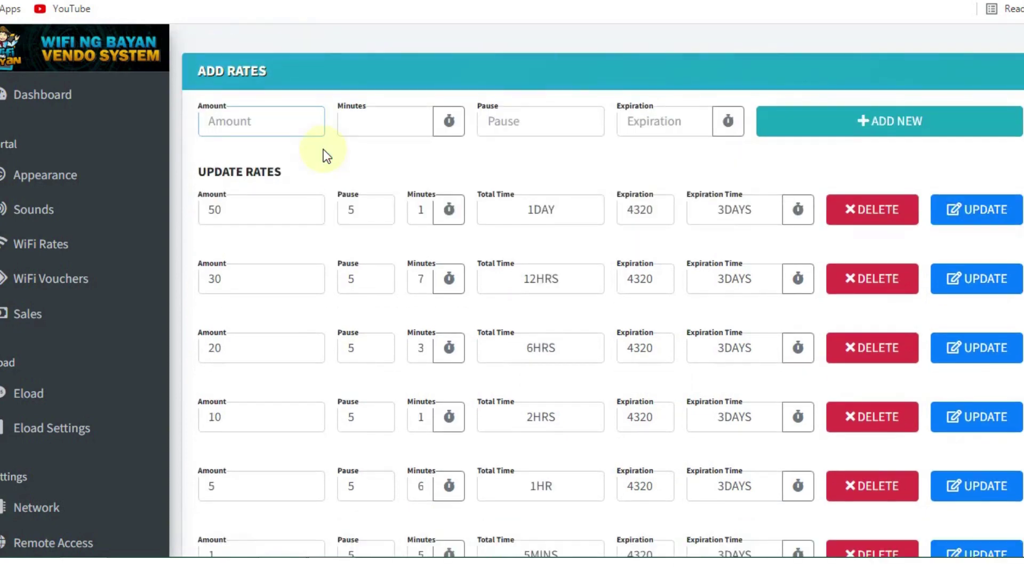
scroll(323, 149, down, 1)
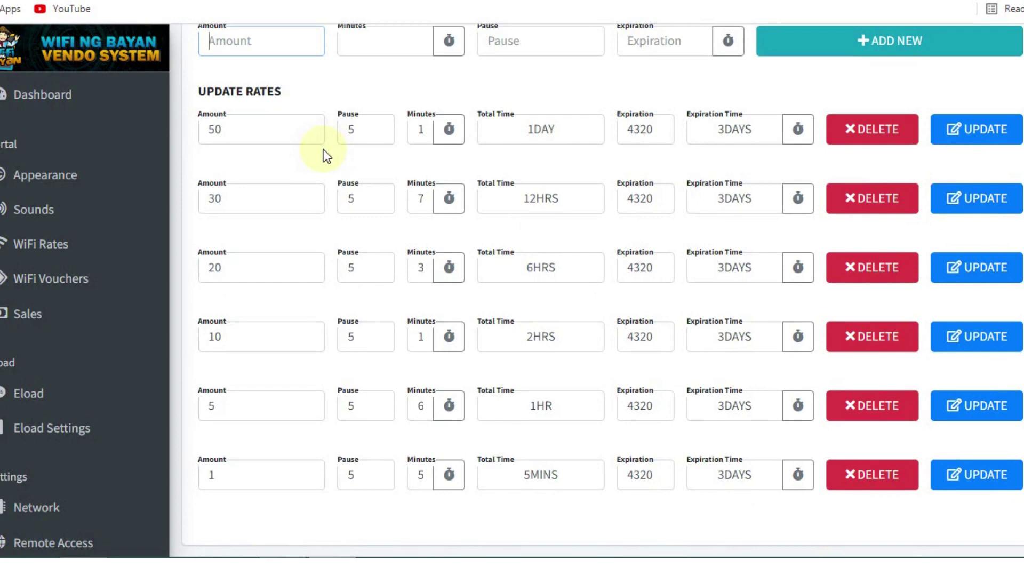
scroll(323, 149, up, 2)
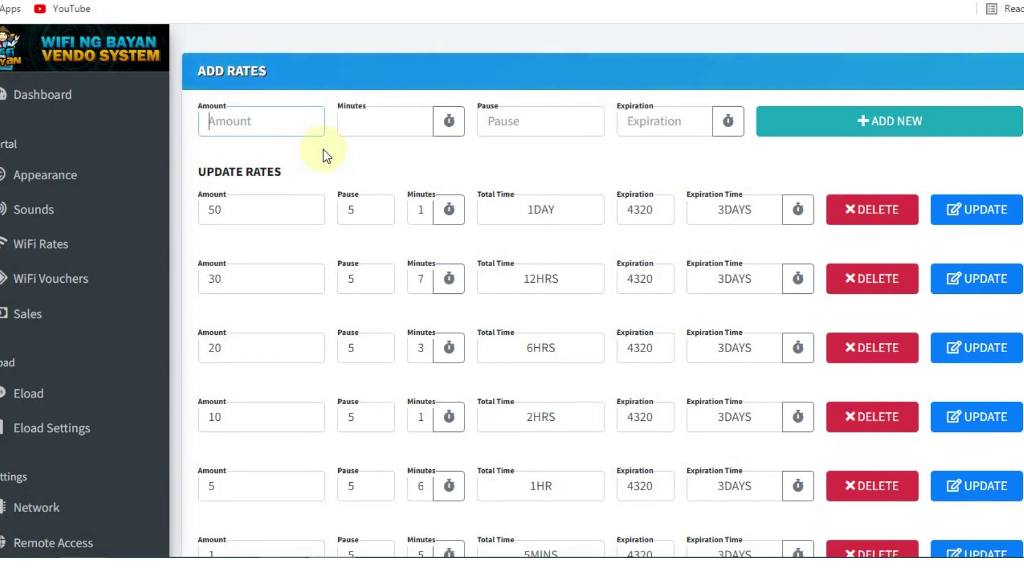
scroll(323, 149, up, 2)
scroll(323, 149, down, 2)
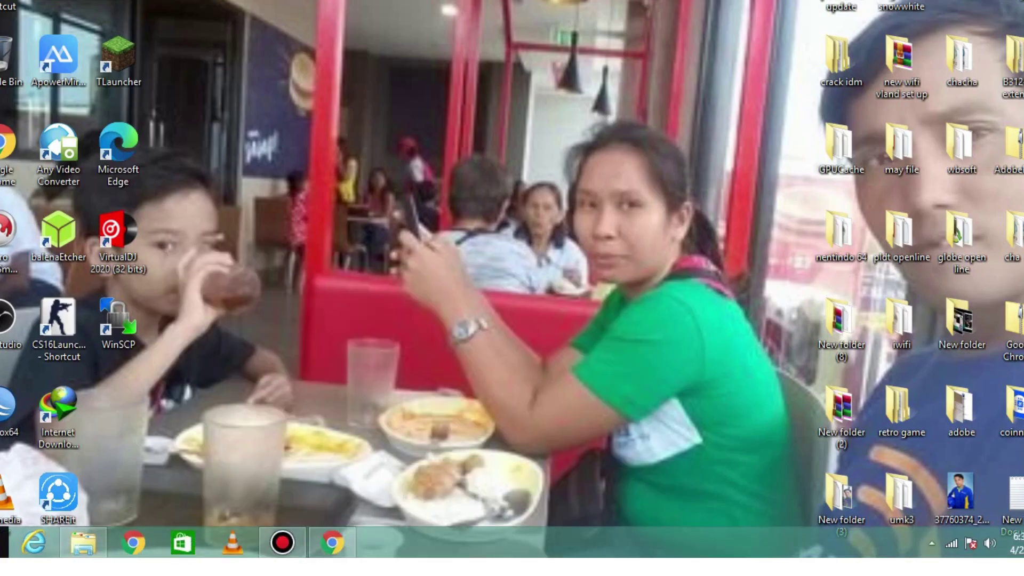
click(9, 543)
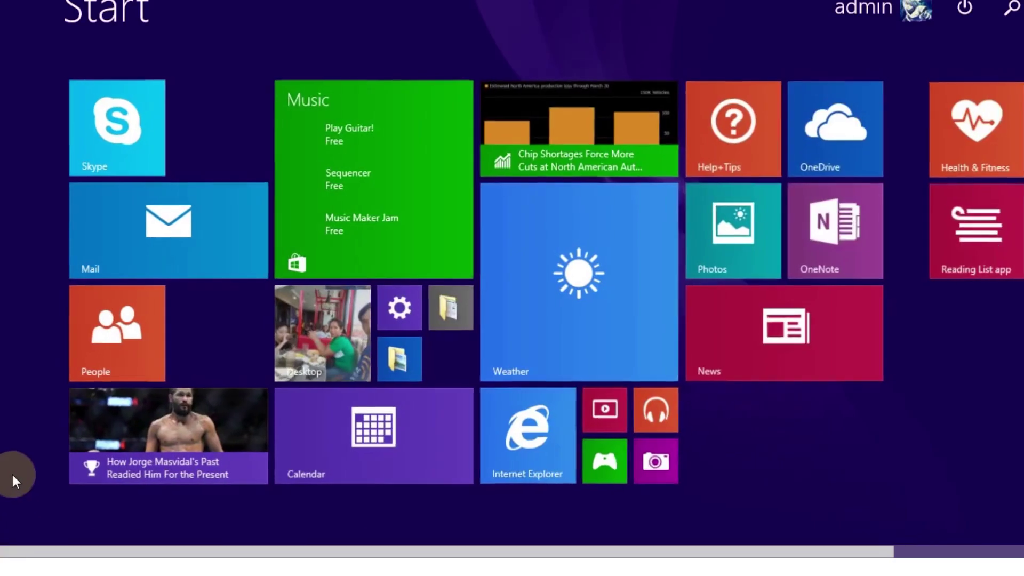
Leave the Start screen and switch back to the Chrome window showing the WiFi Rates page.
click(6, 549)
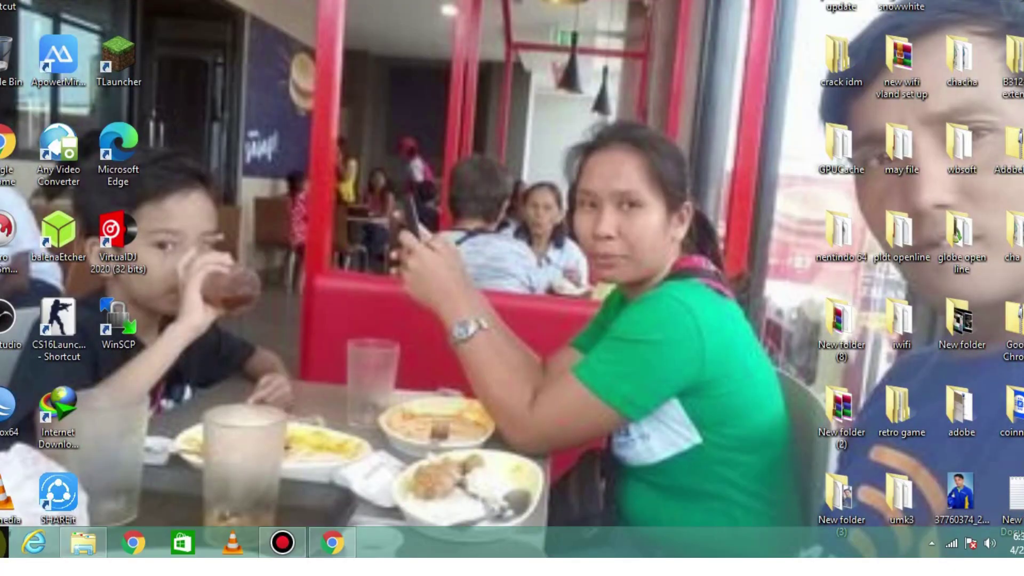
right_click(4, 549)
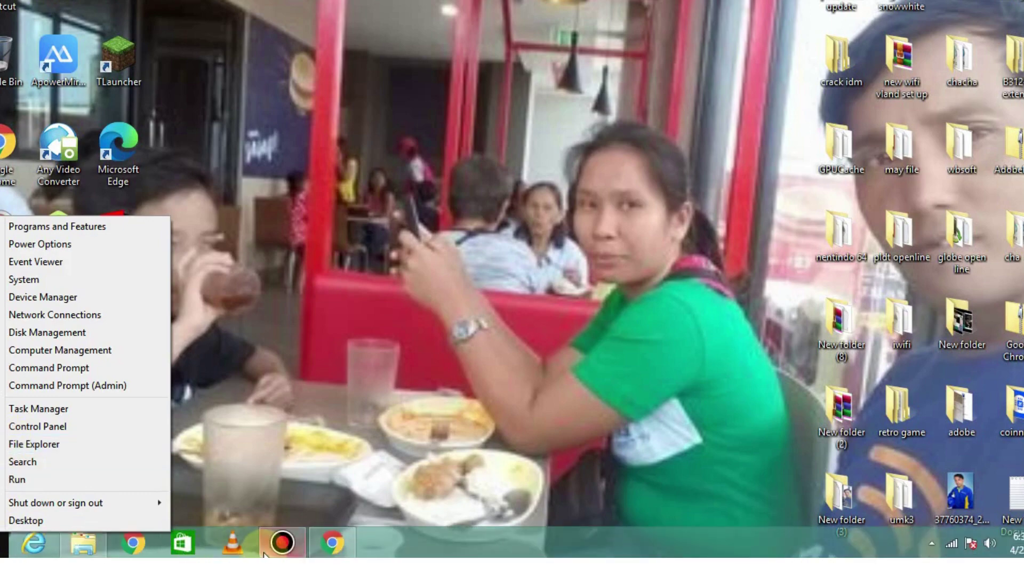
click(337, 549)
click(337, 549)
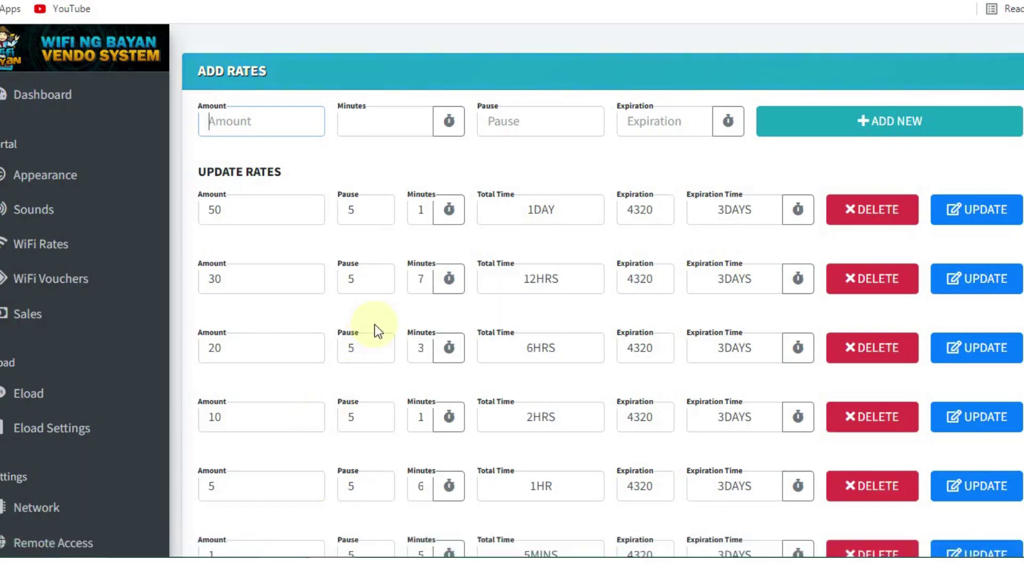
Look through the admin sections and open the Sales page.
scroll(139, 366, down, 5)
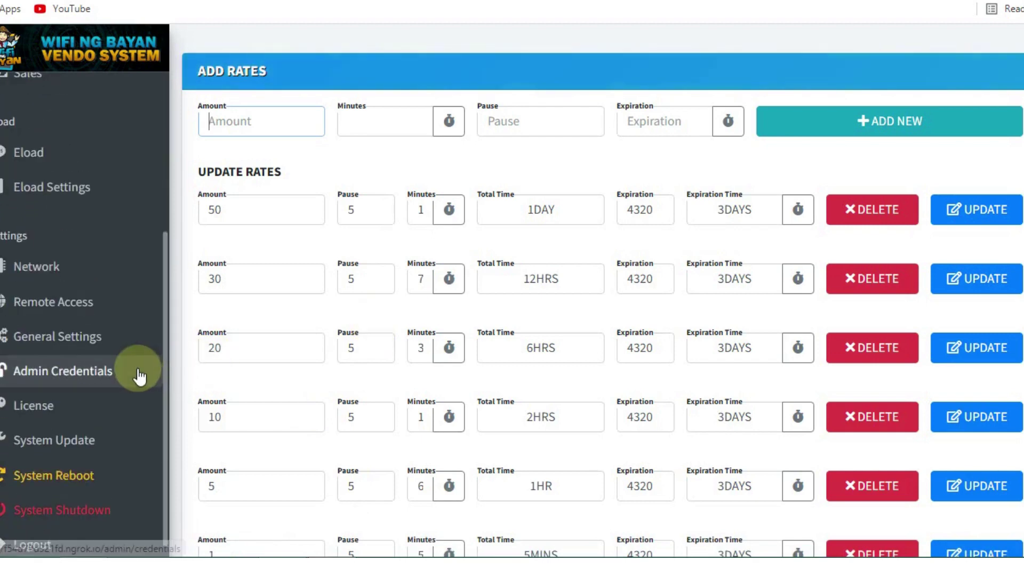
scroll(122, 404, up, 5)
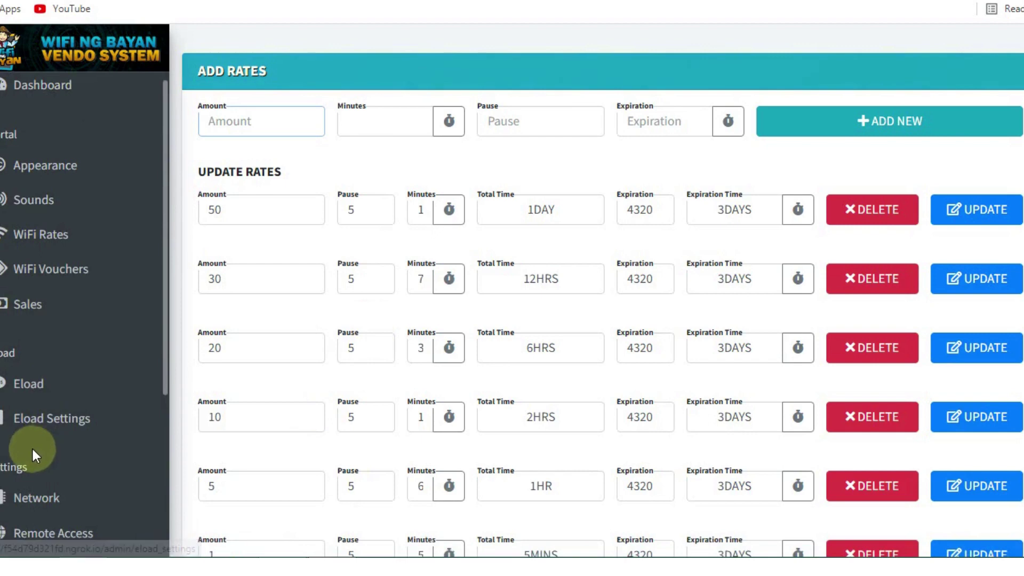
scroll(32, 434, down, 2)
click(39, 229)
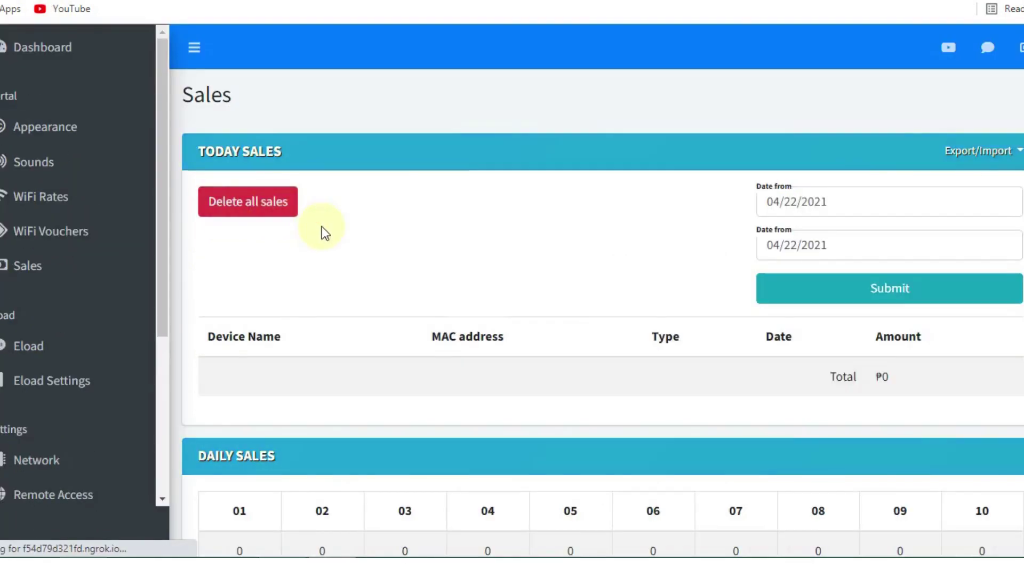
Check the April 2021 amount and the total in the Monthly Sales table.
scroll(429, 275, down, 10)
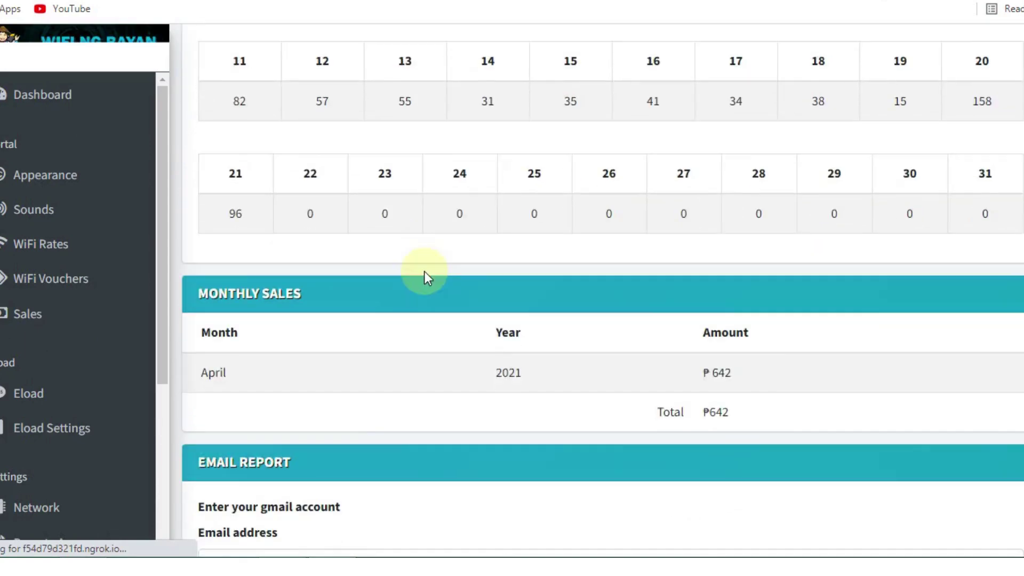
scroll(871, 363, down, 2)
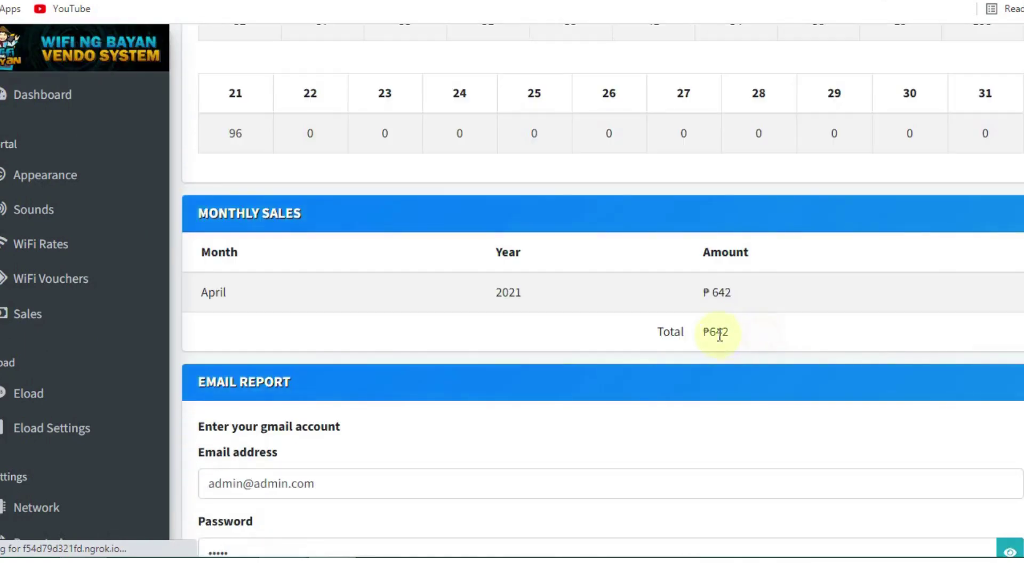
double_click(712, 316)
drag(712, 314, 865, 320)
click(870, 319)
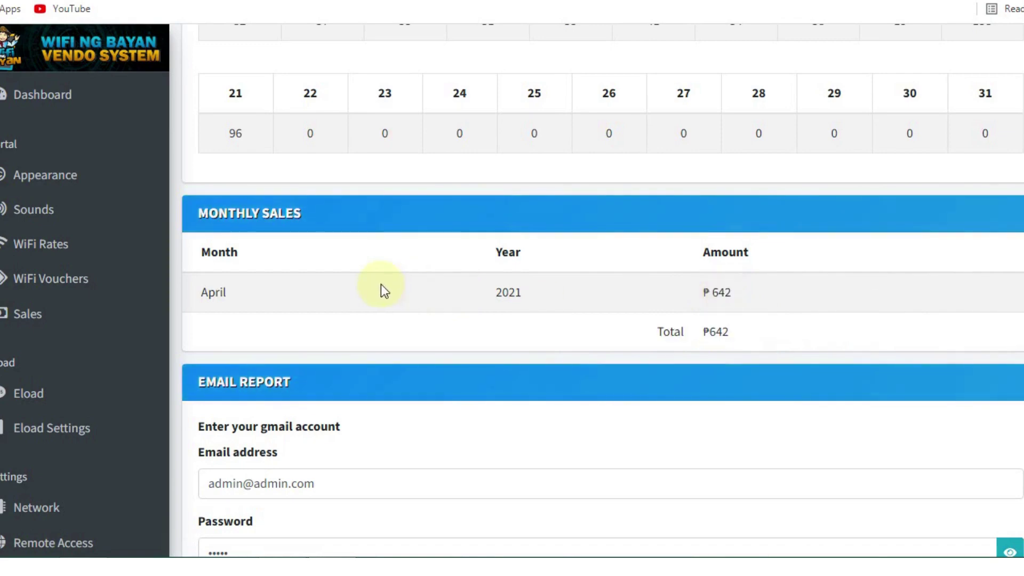
Examine the Daily Sales table, checking days 11 and 21 and the amounts for days 14 through 19.
scroll(379, 291, up, 2)
scroll(366, 268, up, 1)
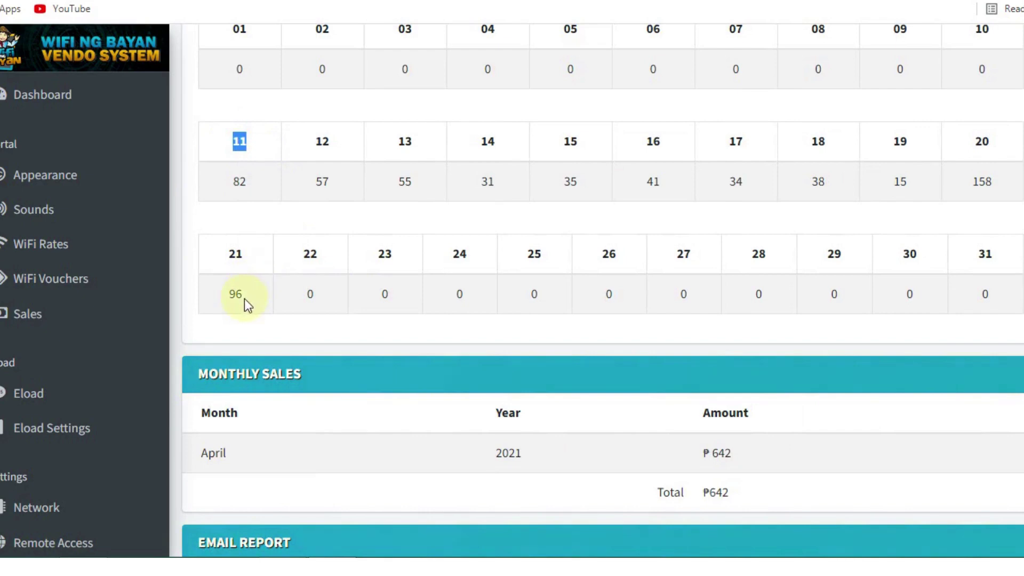
mouse_move(242, 298)
mouse_down()
mouse_move(222, 300)
mouse_move(222, 190)
mouse_move(234, 301)
mouse_up()
drag(462, 149, 926, 148)
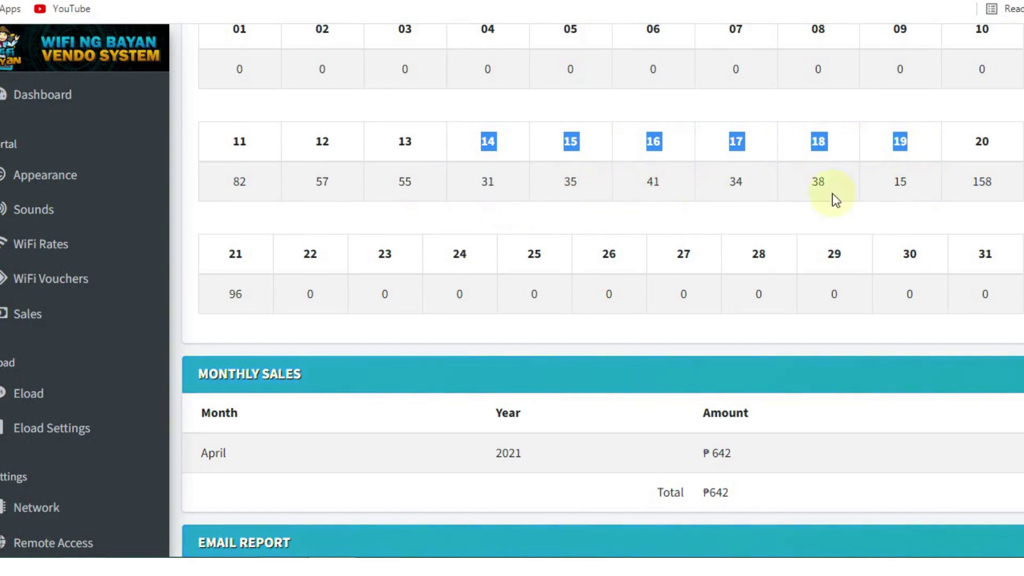
drag(909, 180, 478, 187)
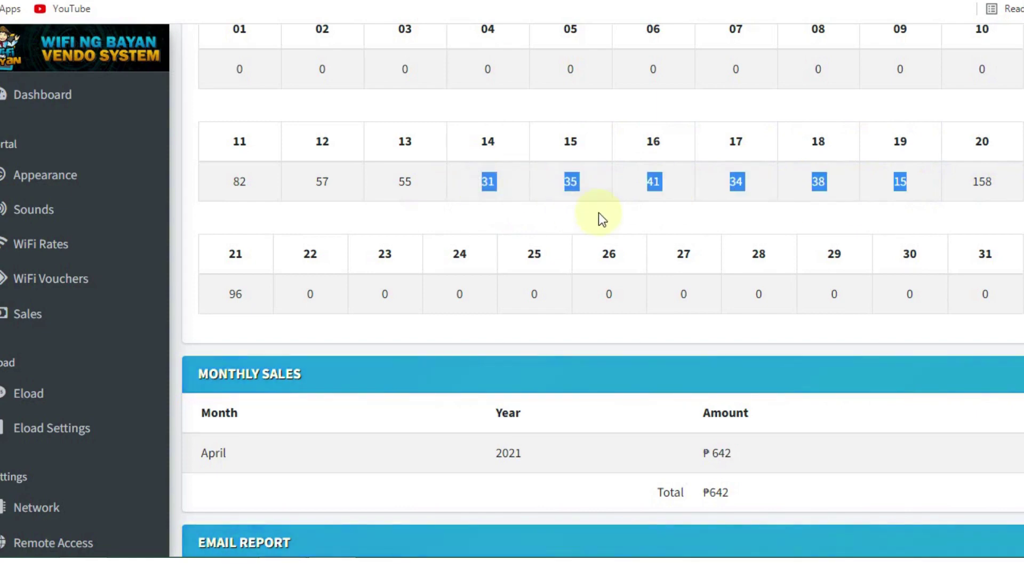
click(601, 212)
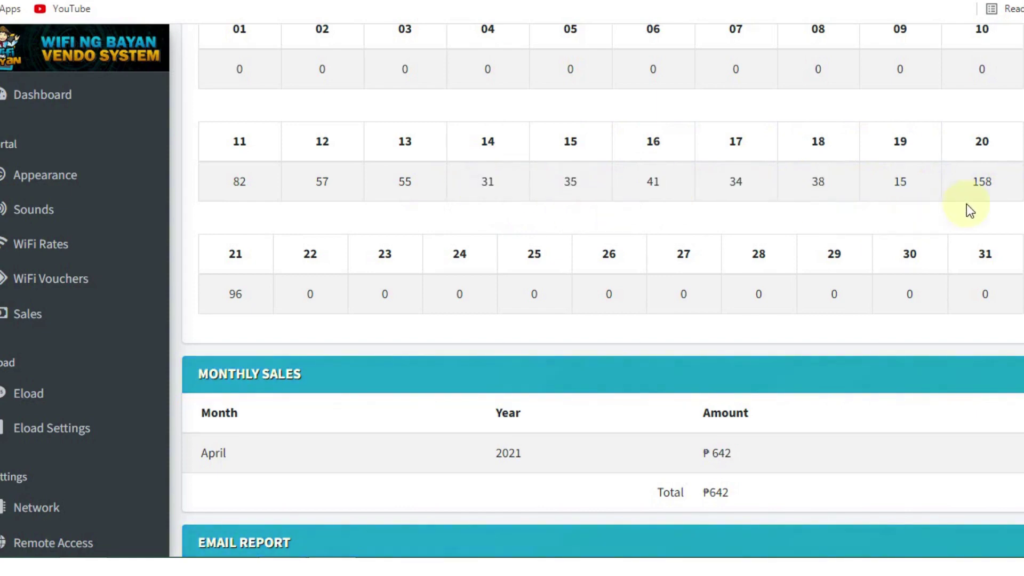
Check the Daily Sales for days 20 and 21 and the whole row of amounts for days 11 through 20.
double_click(265, 264)
double_click(1002, 143)
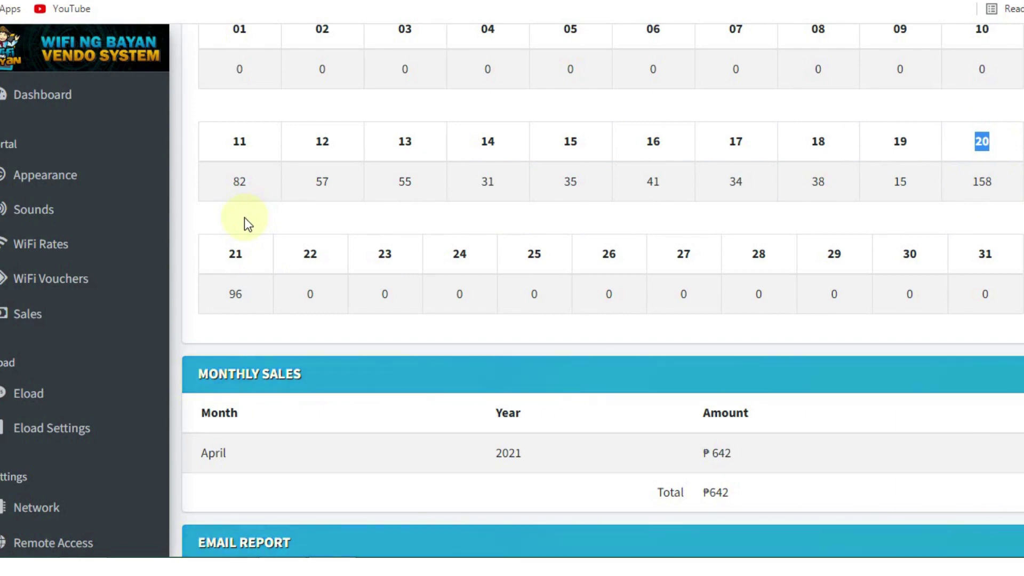
click(251, 178)
mouse_move(251, 178)
mouse_down()
mouse_move(211, 175)
mouse_move(212, 219)
mouse_up()
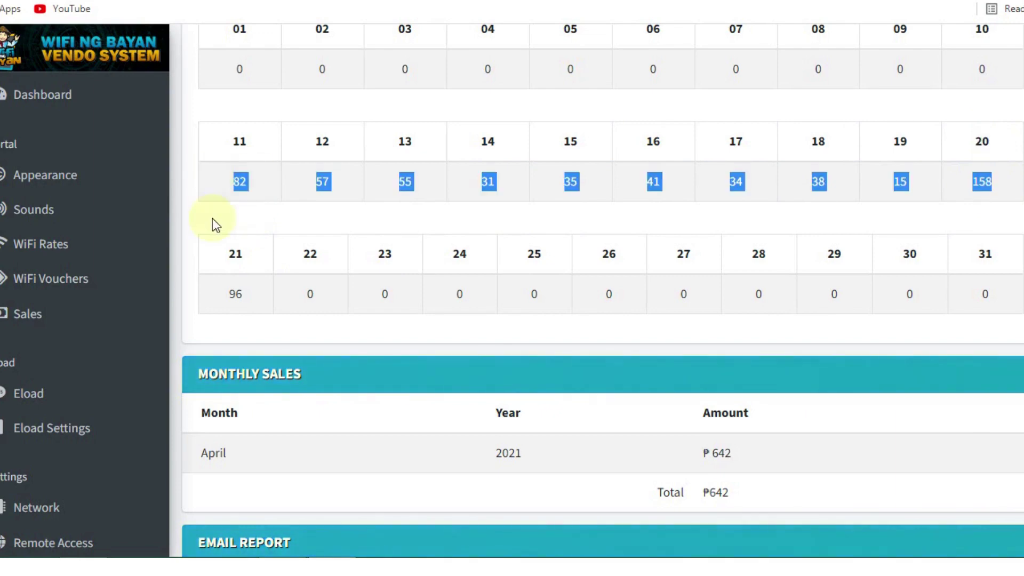
click(212, 230)
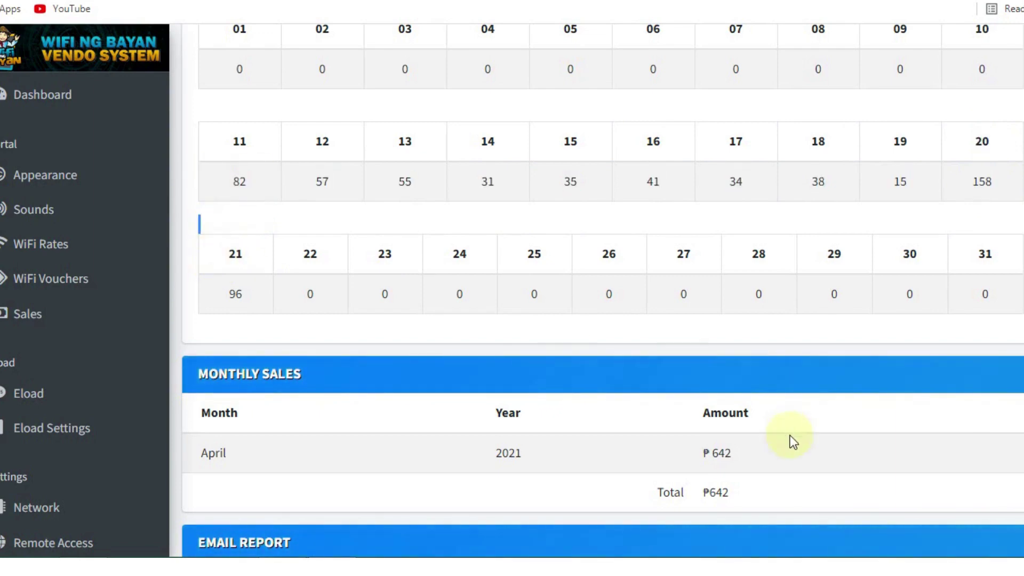
Review the Email Report account fields and report time options, and return to the Today Sales section.
scroll(738, 437, down, 4)
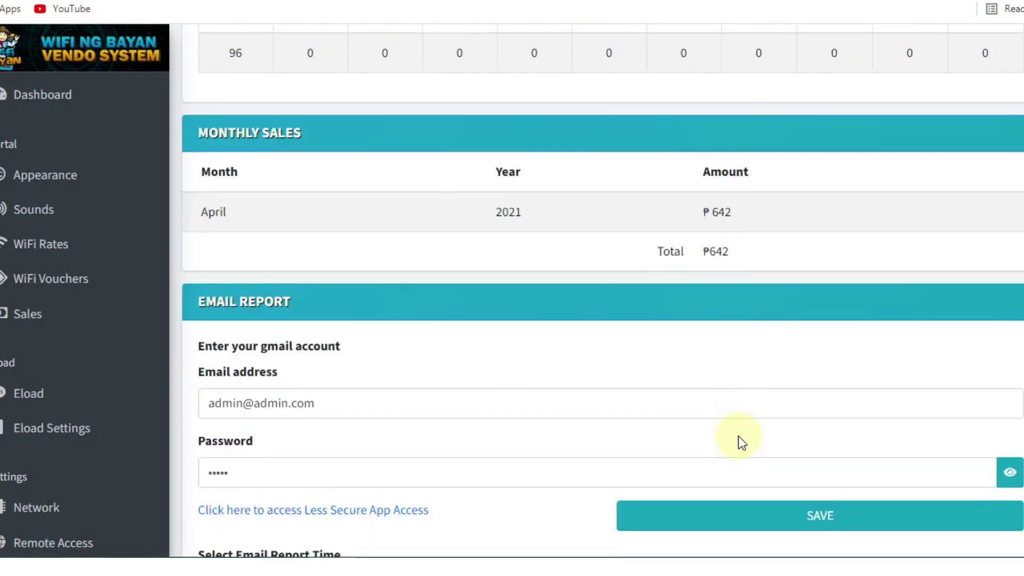
scroll(738, 436, down, 4)
scroll(738, 435, down, 6)
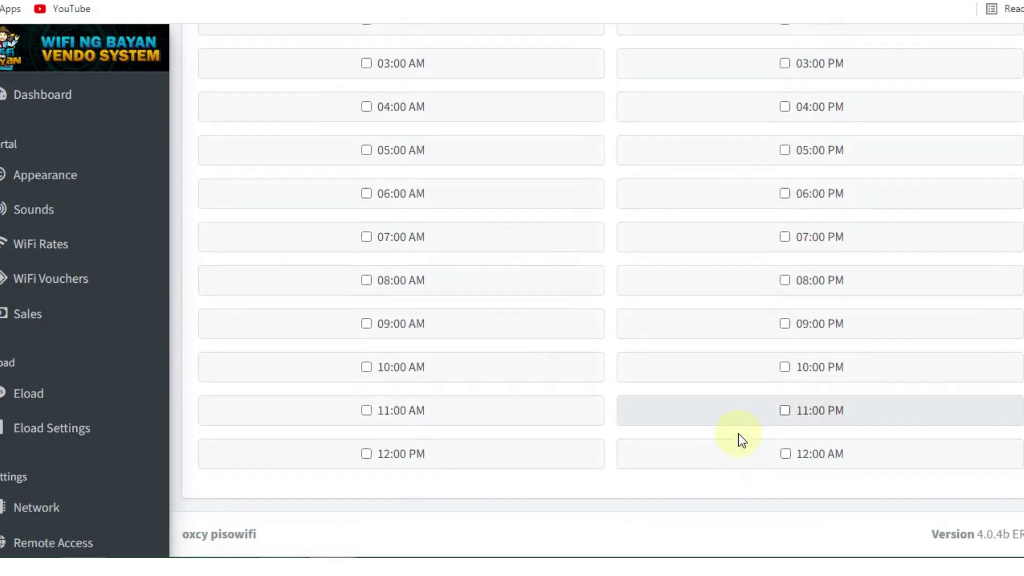
scroll(738, 437, up, 1)
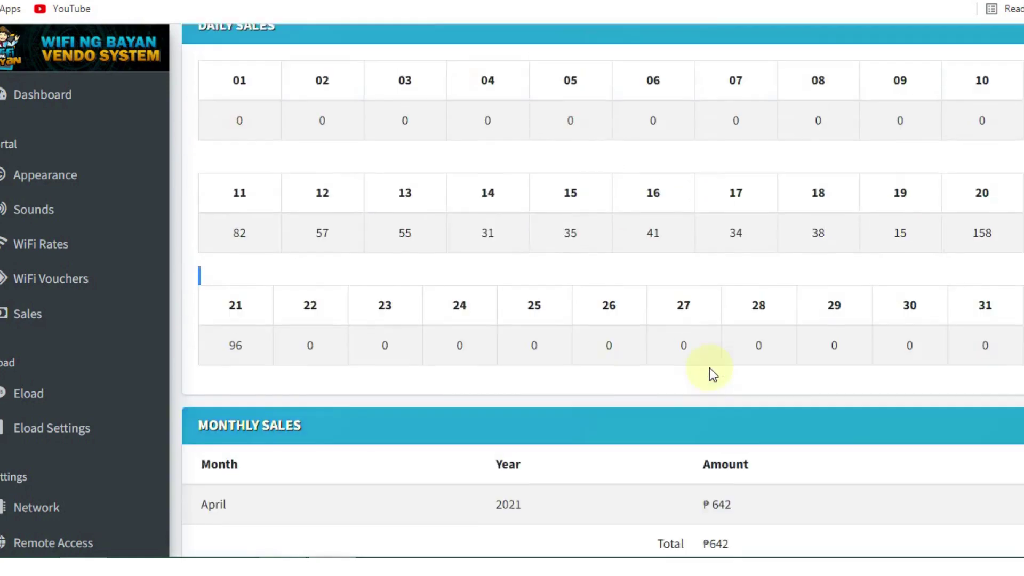
scroll(707, 373, up, 8)
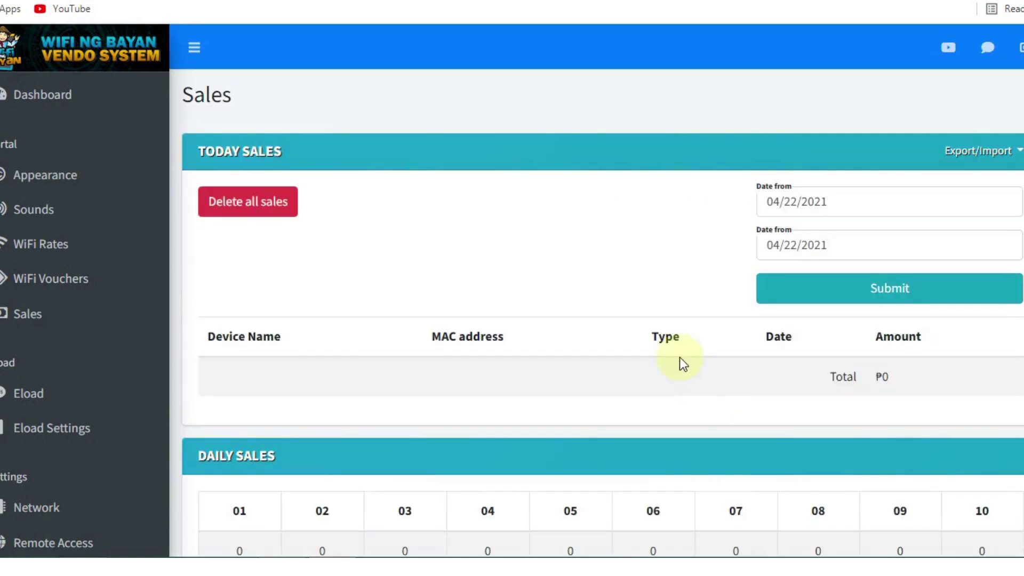